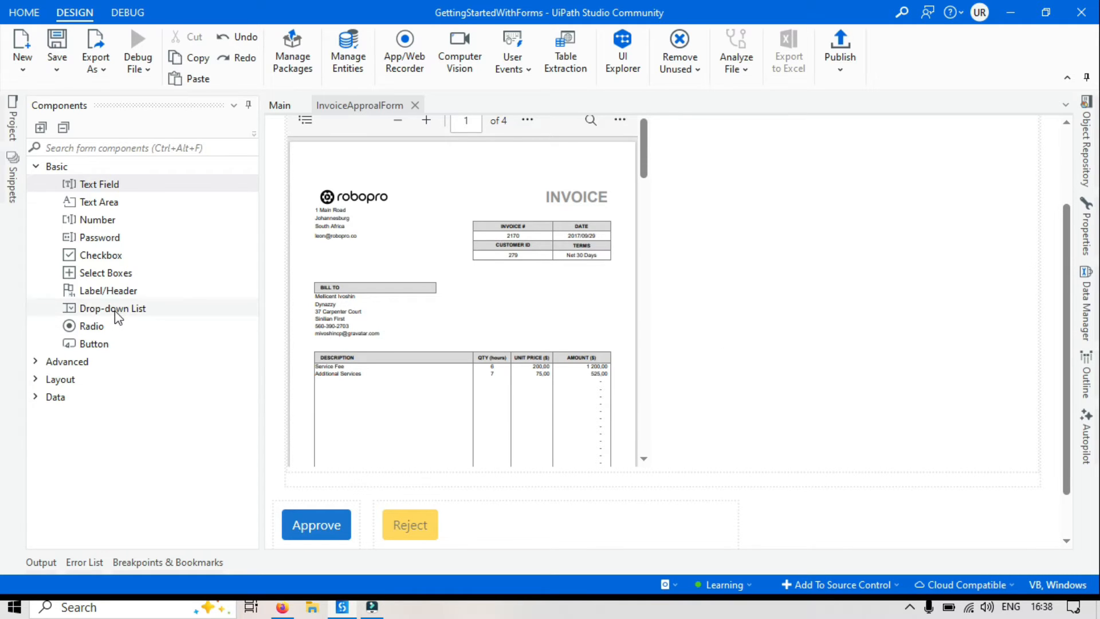
Add a Drop-down List component above the Approve and Reject buttons and label it Action
left_click_drag(114, 311, 431, 485)
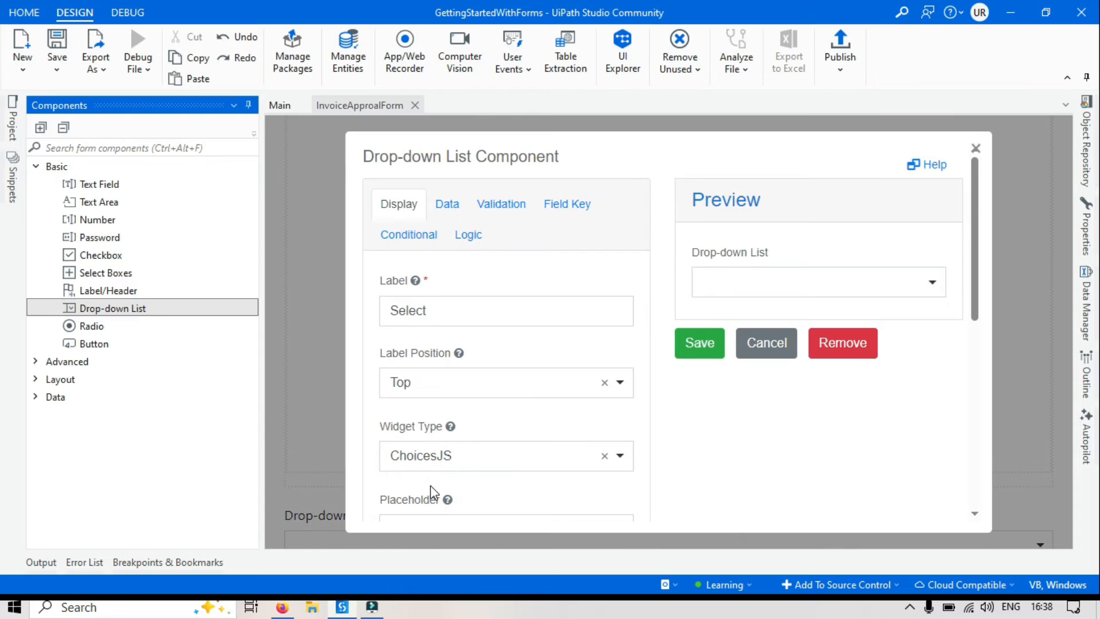
double_click(435, 312)
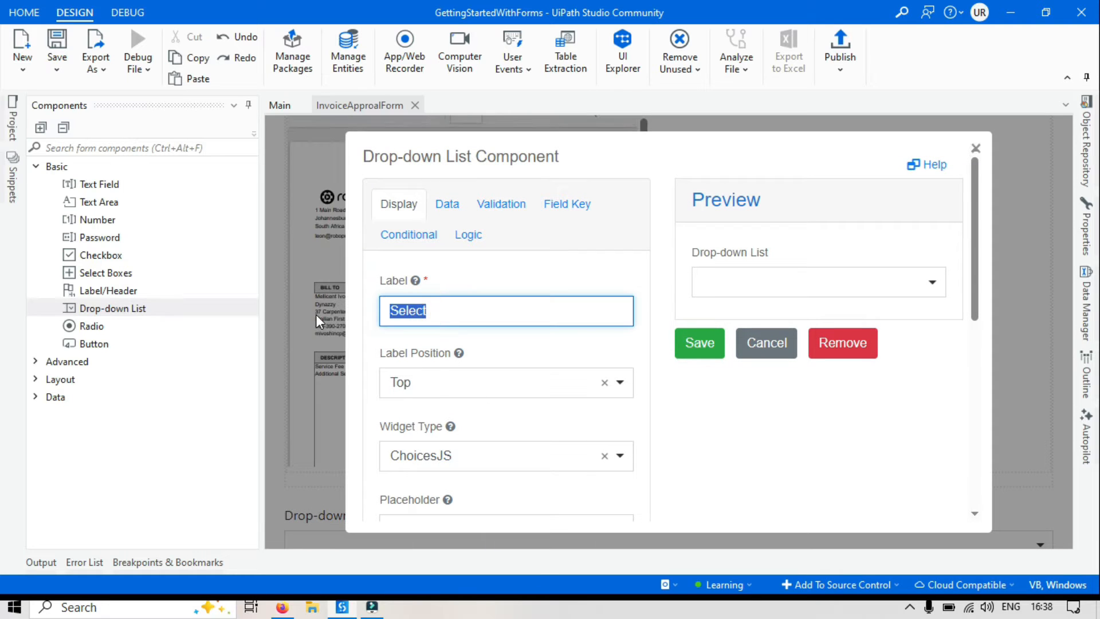
type("Action")
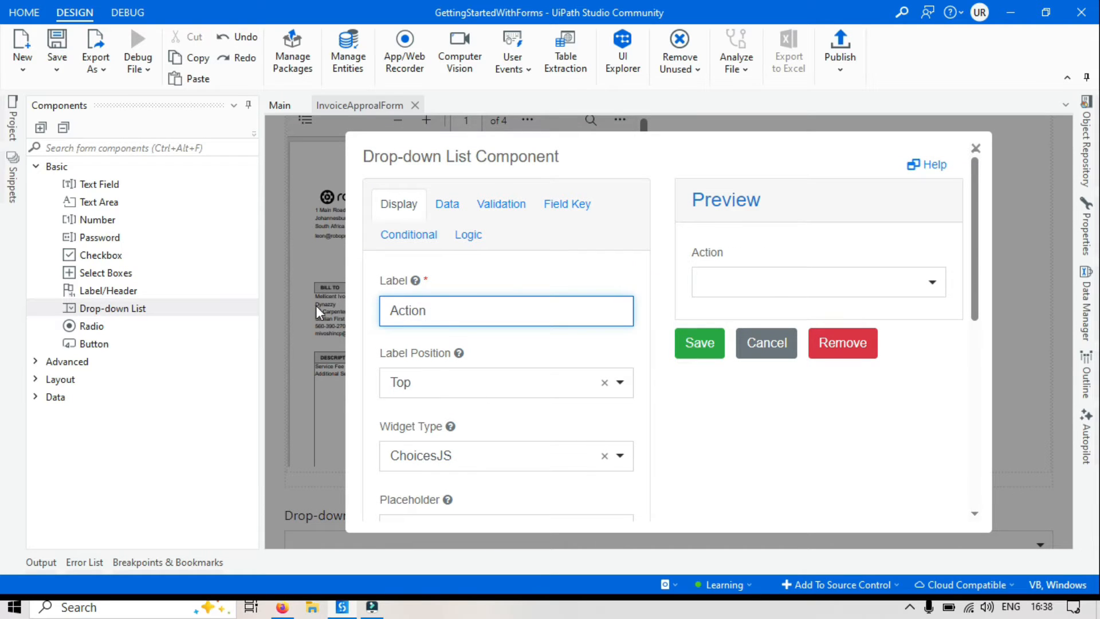
Add the data source options Approev and Reject to the Action list and check them in the preview
left_click(445, 204)
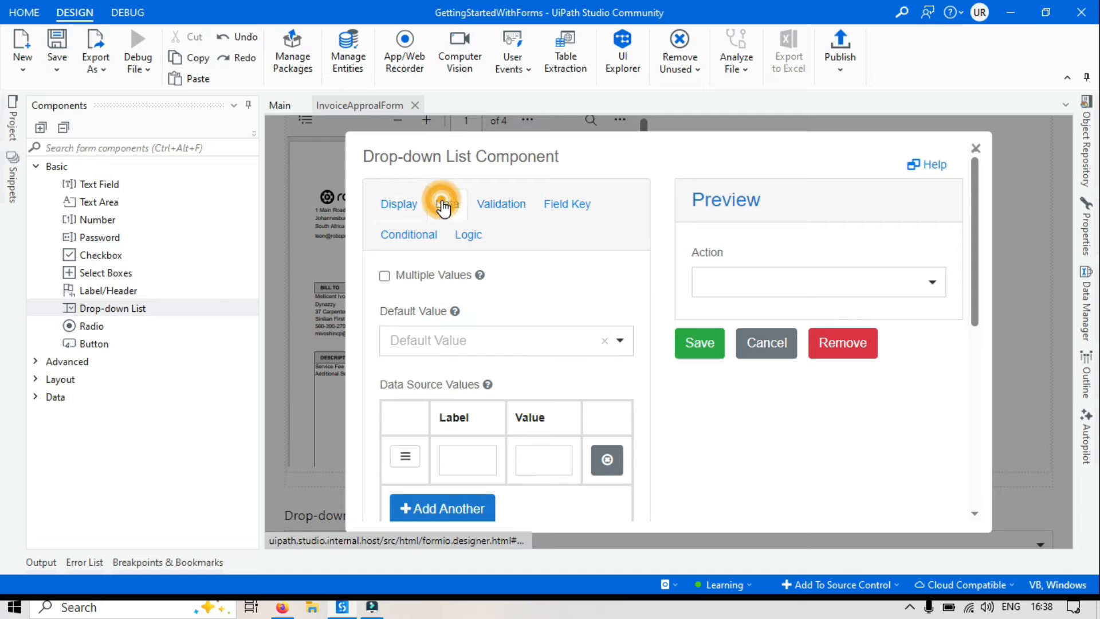
scroll(438, 371, "down", 3)
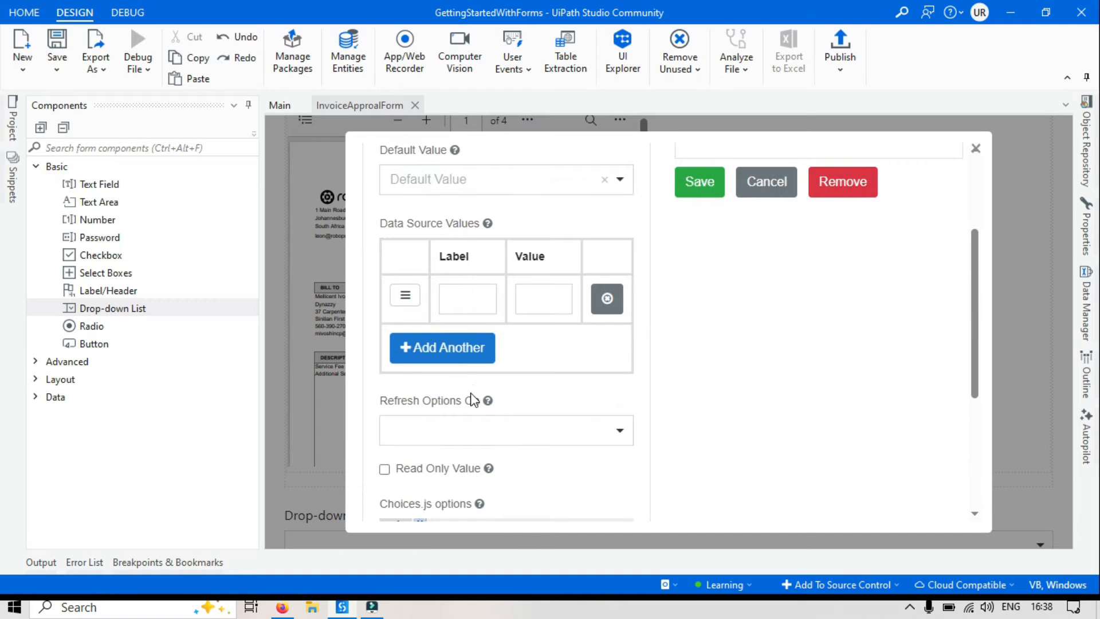
left_click(447, 345)
left_click(470, 296)
type("Approev")
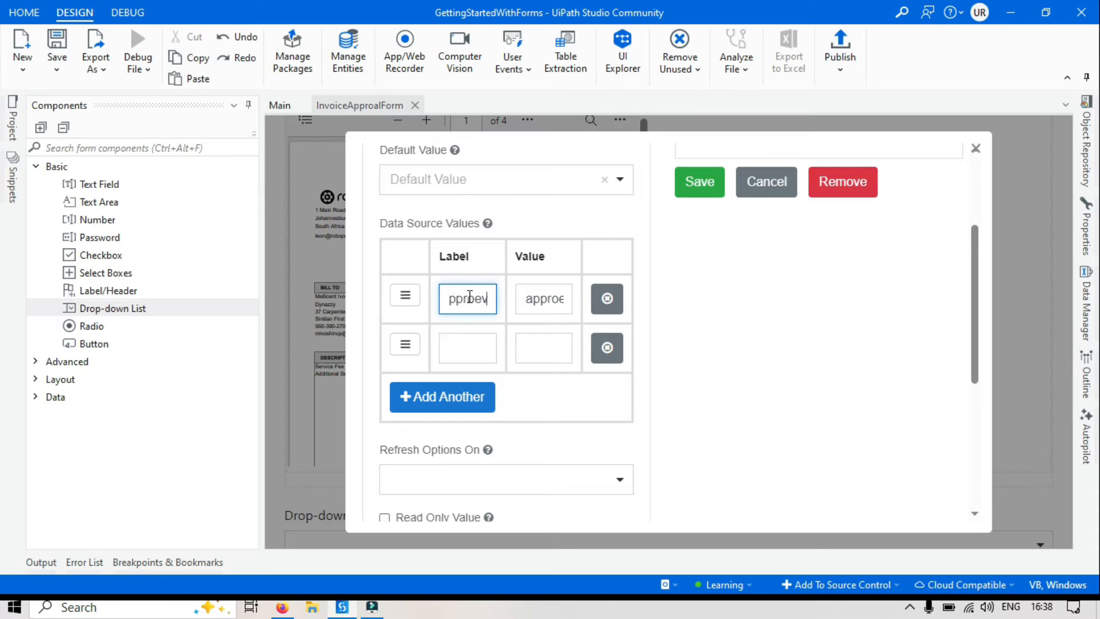
left_click(450, 342)
type("Reject")
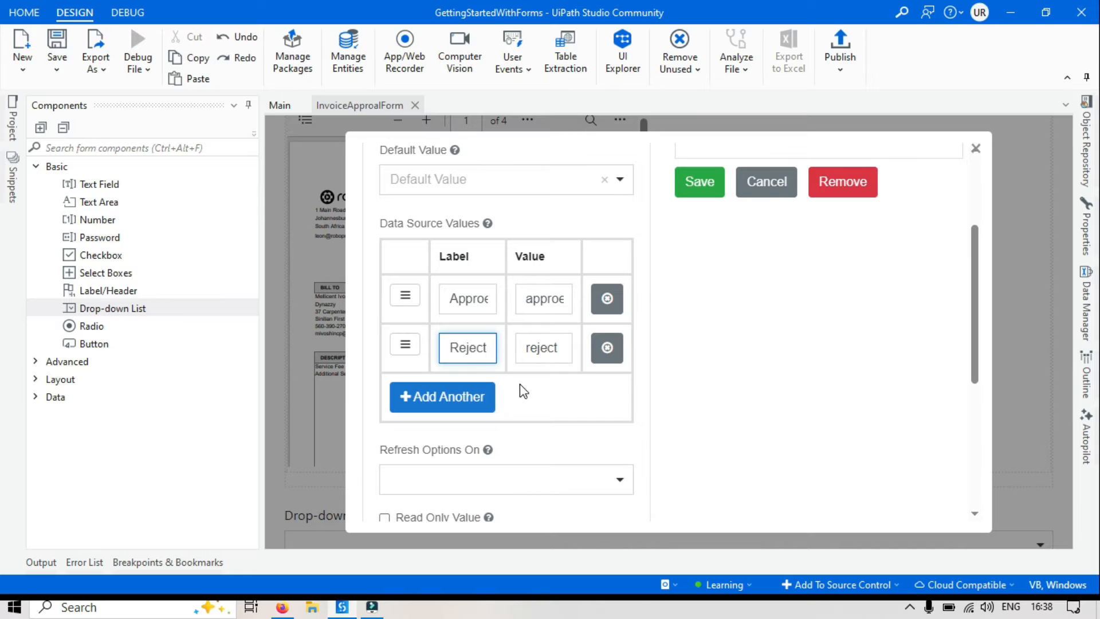
left_click(749, 404)
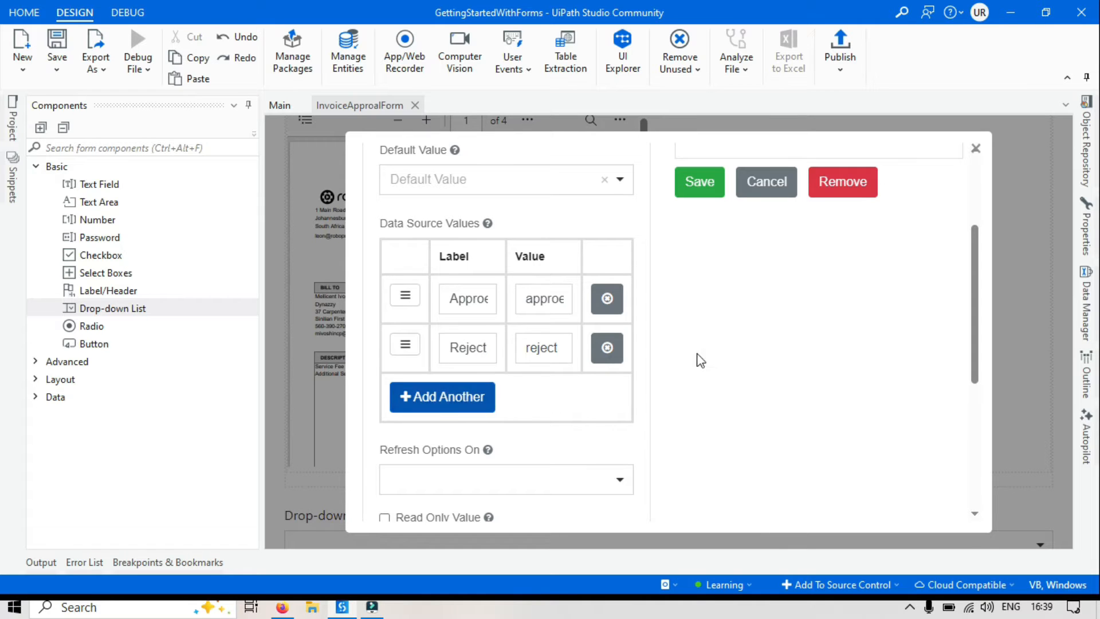
scroll(706, 361, "up", 3)
left_click(734, 287)
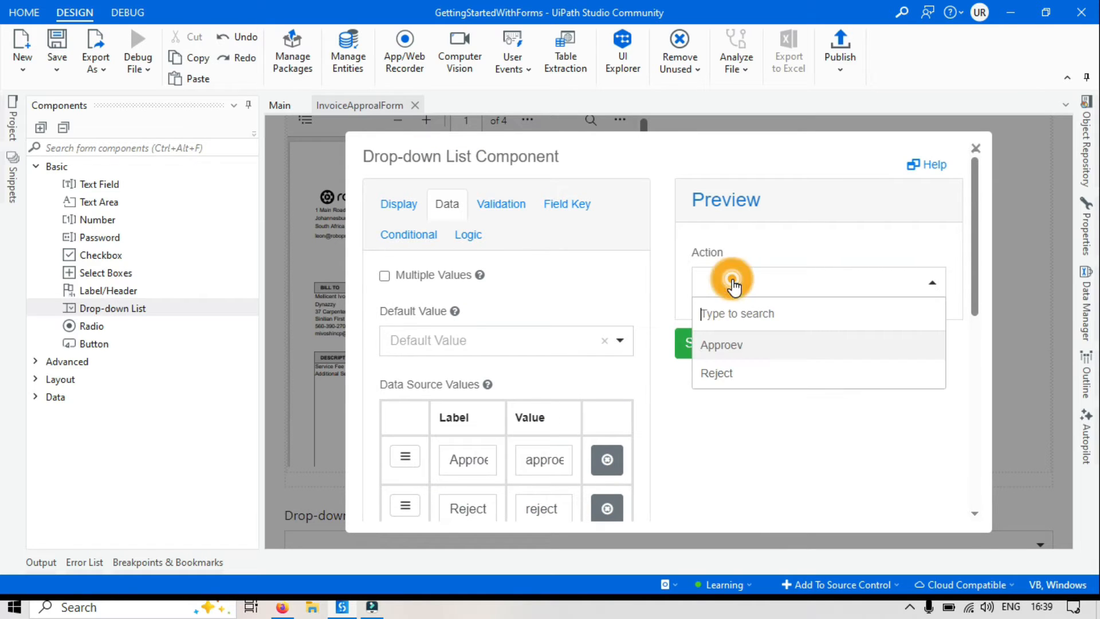
left_click(776, 463)
Add a third data source option labelled Select Action and move it to the first row
scroll(467, 431, "down", 3)
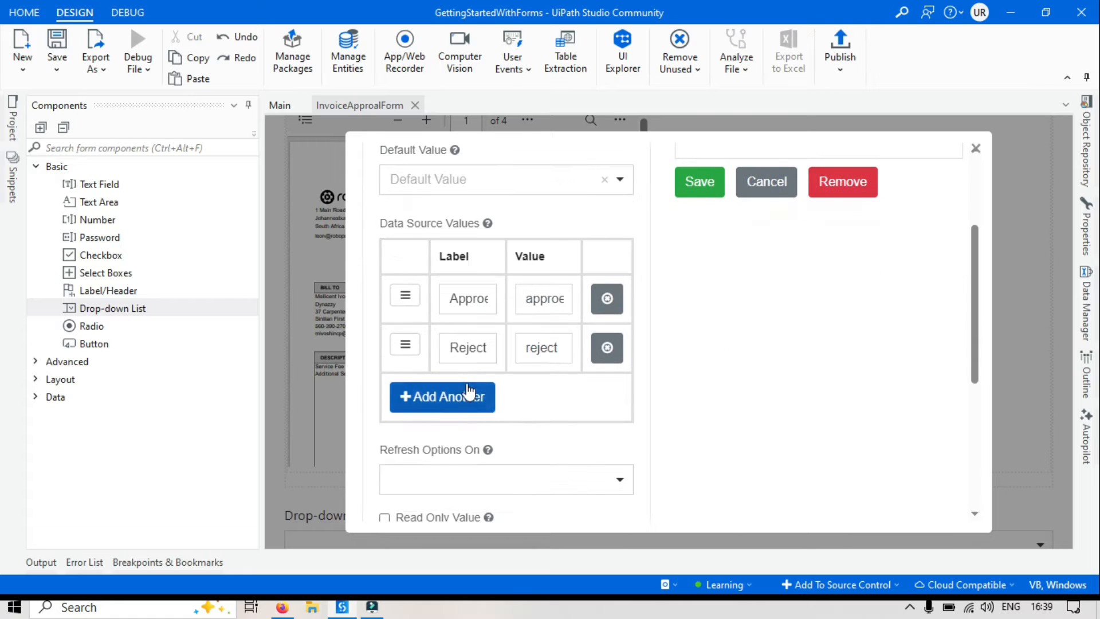
left_click(465, 394)
left_click(459, 395)
type("Select")
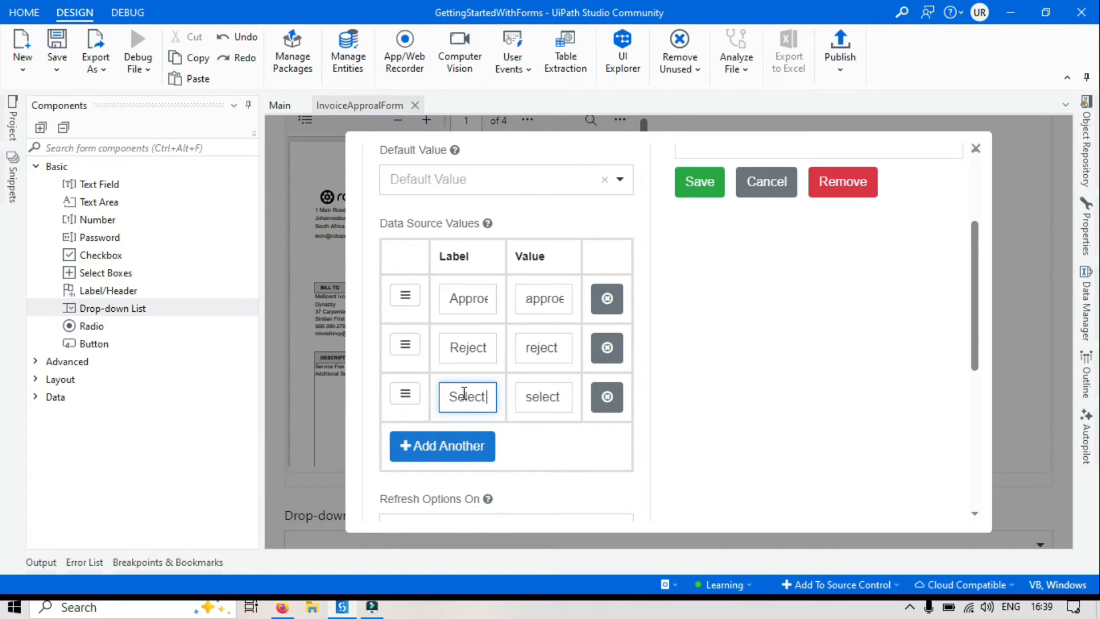
type(" Action")
left_click(743, 403)
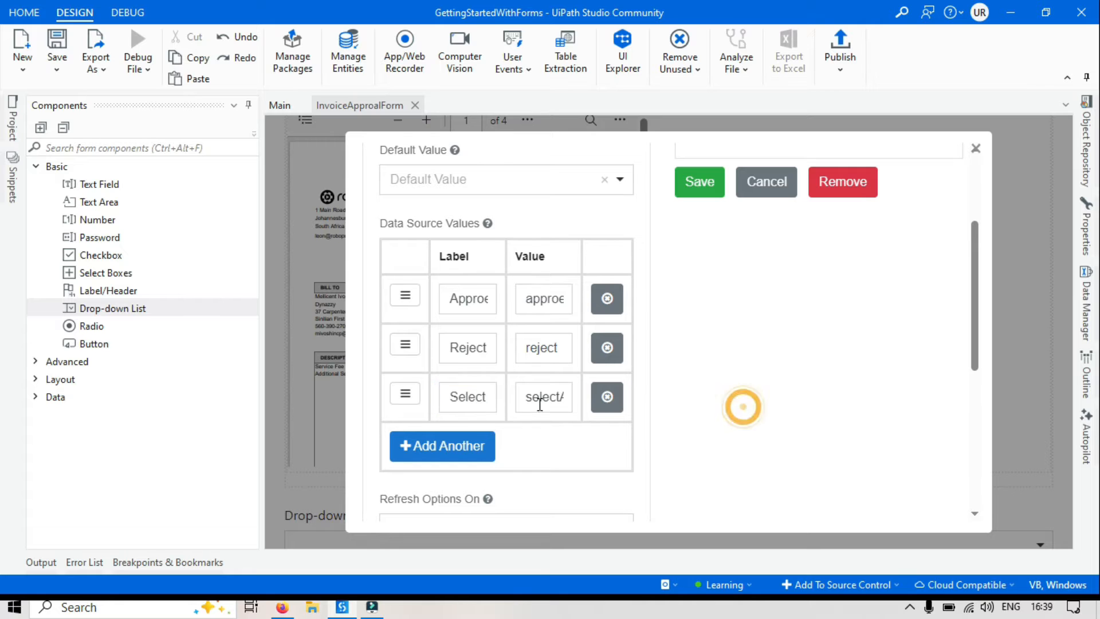
left_click(404, 390)
left_click_drag(404, 390, 432, 309)
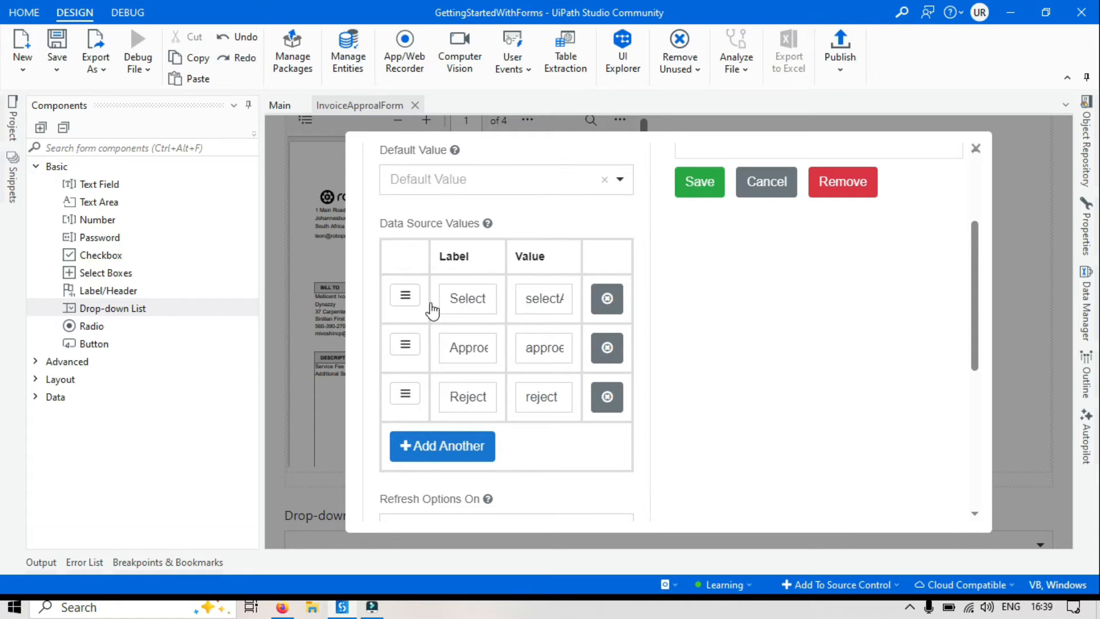
Correct the second option's misspelled label to Approve and fix the spelling of its value
left_click(487, 508)
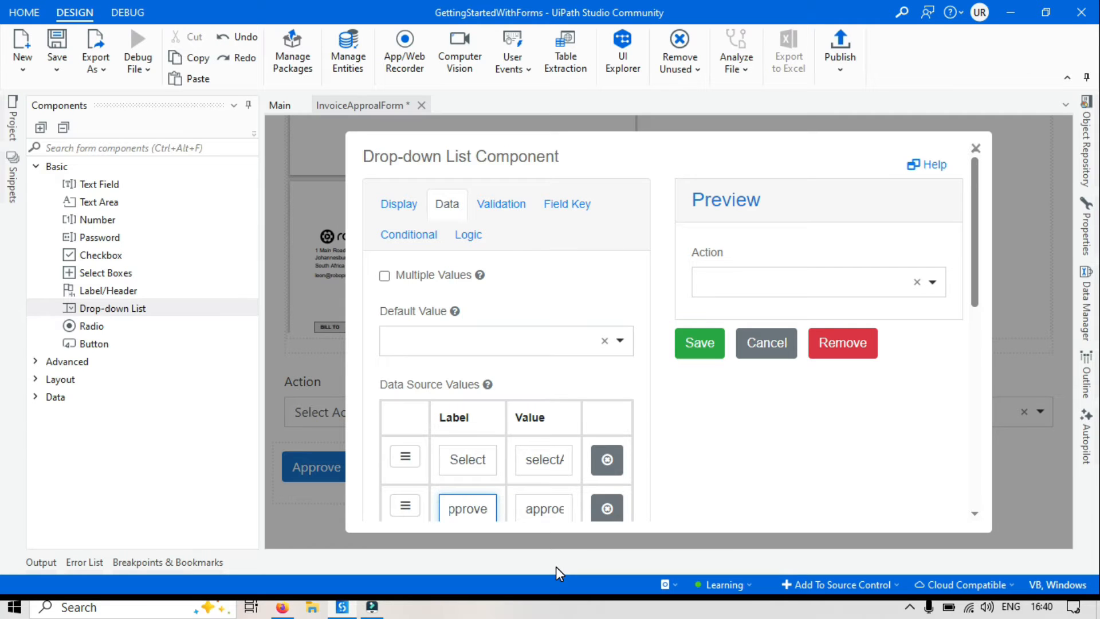
left_click(549, 509)
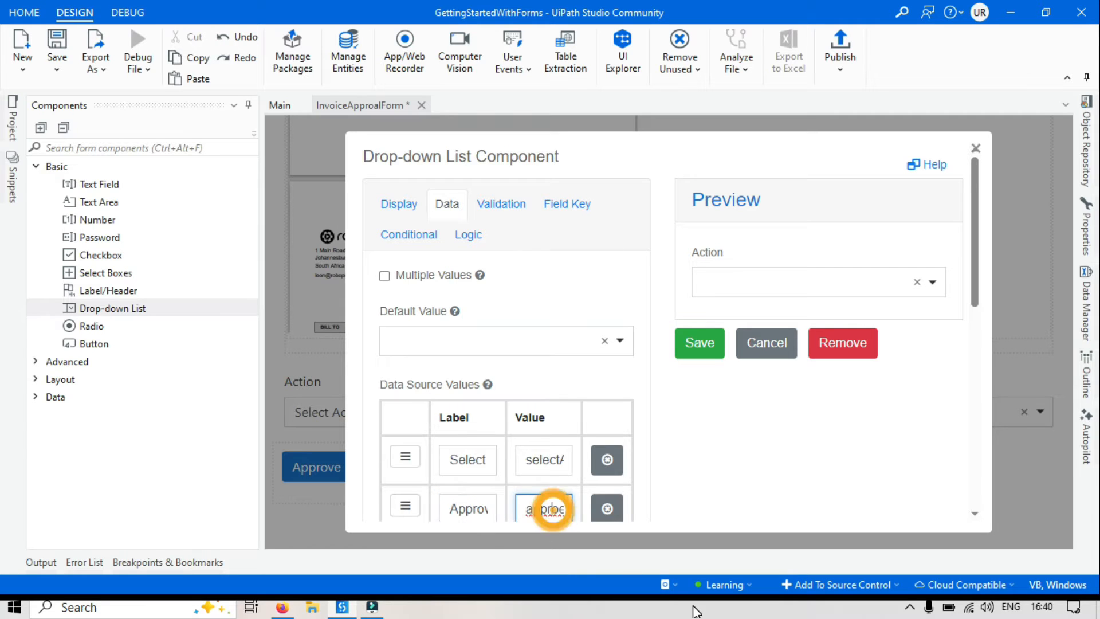
type("ev")
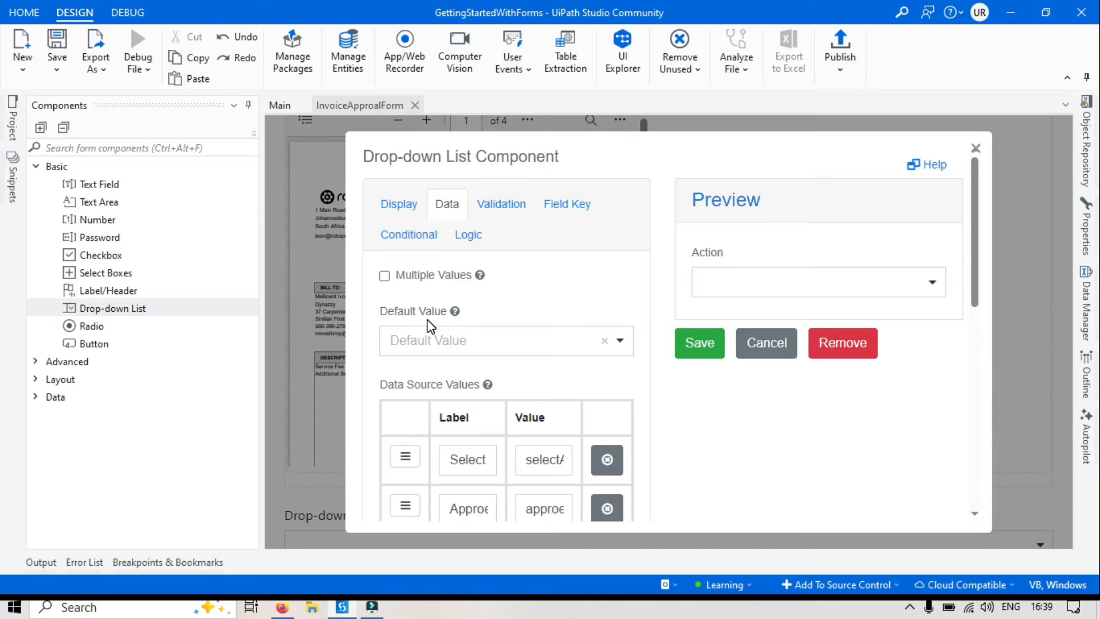
Set the Action list's default value to Select Action
left_click(458, 341)
left_click(424, 401)
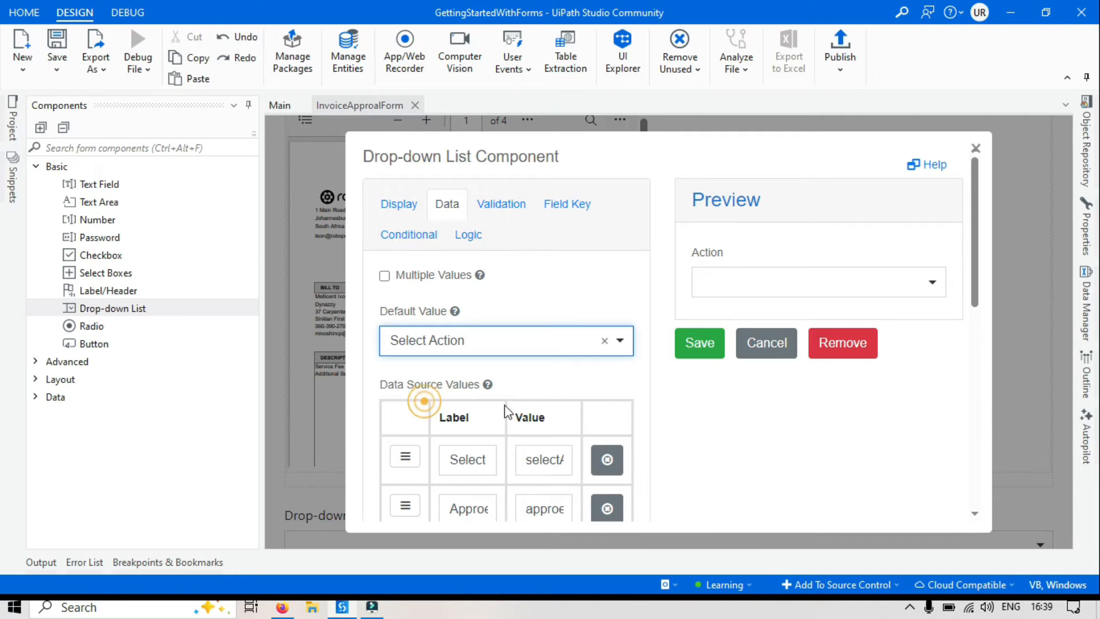
left_click(814, 417)
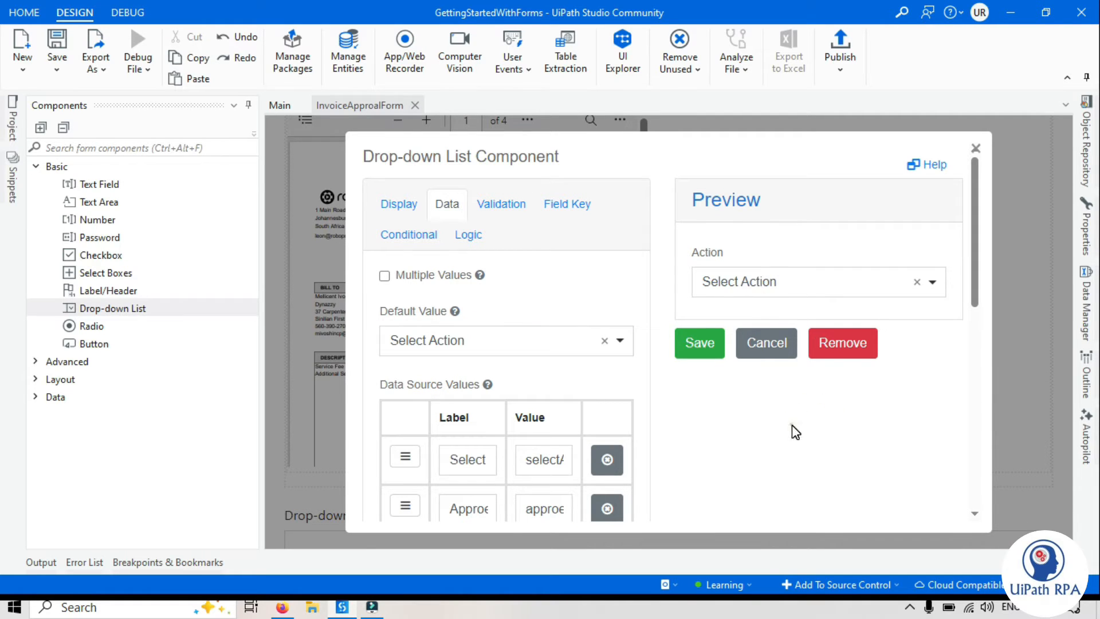
Set the Action list's property name to actionDropdown and save the component
left_click(579, 208)
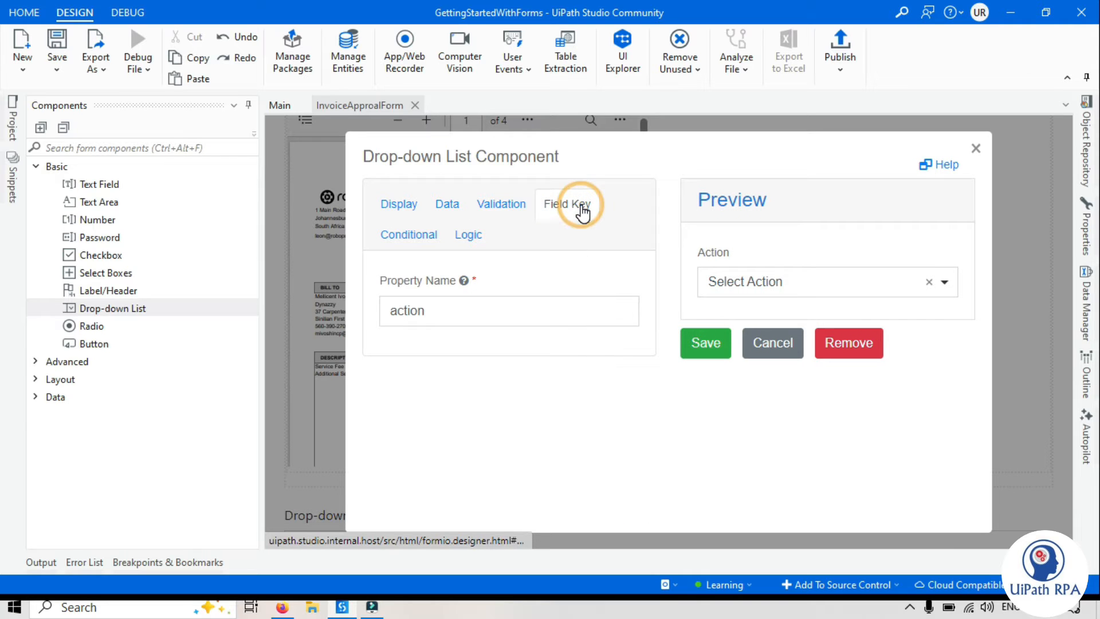
left_click(442, 309)
type("Dropdown")
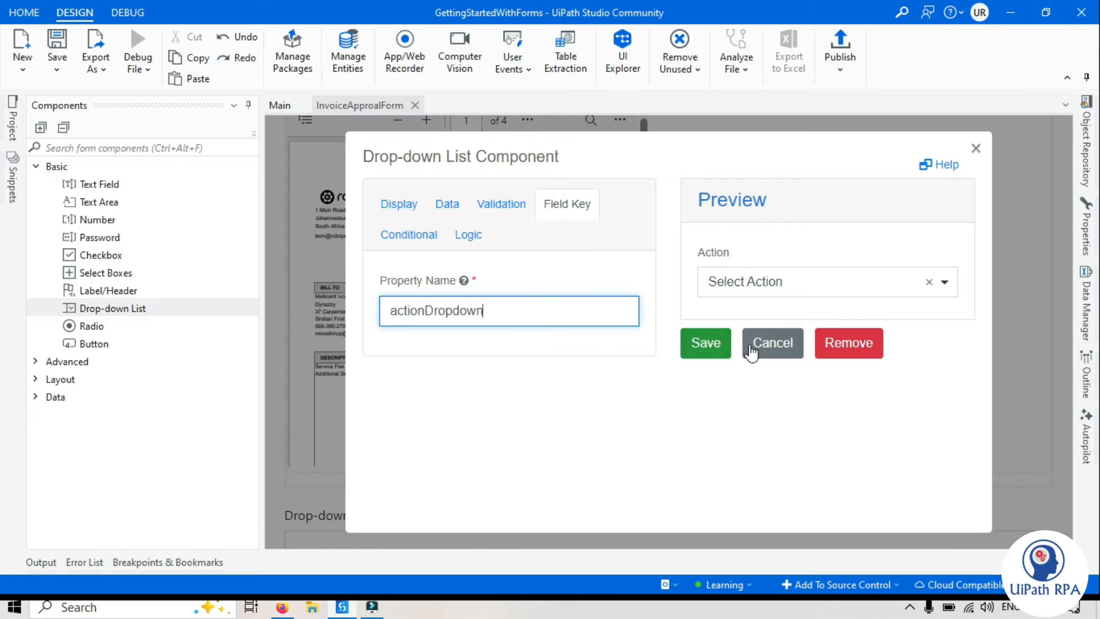
left_click(707, 344)
Test the Action list on the form by choosing Approve and then Reject
left_click(395, 413)
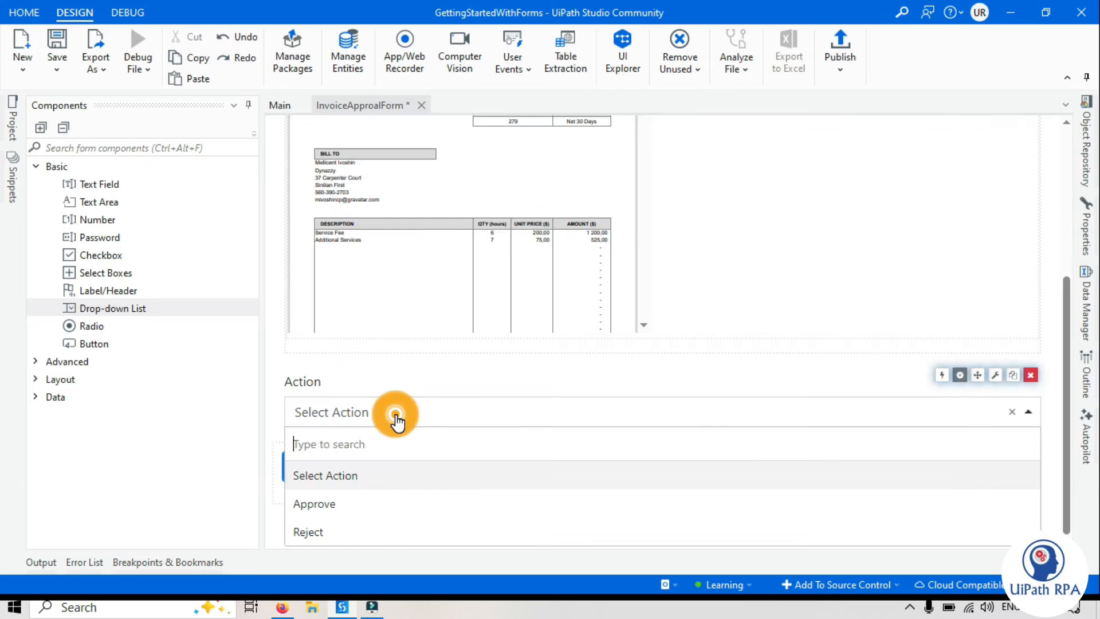
left_click(332, 510)
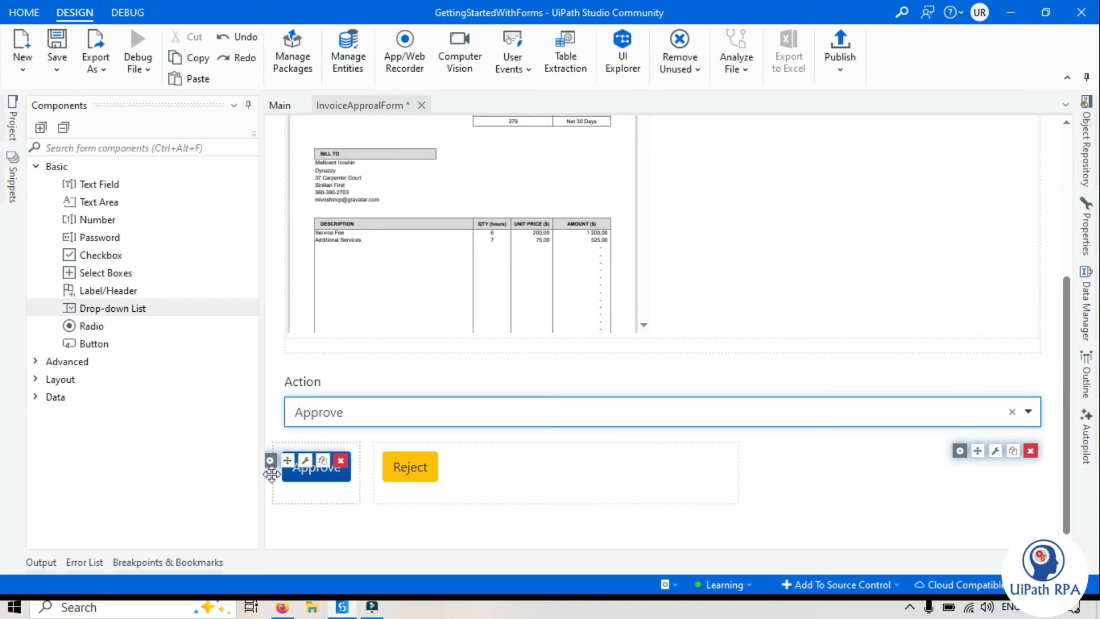
left_click(355, 412)
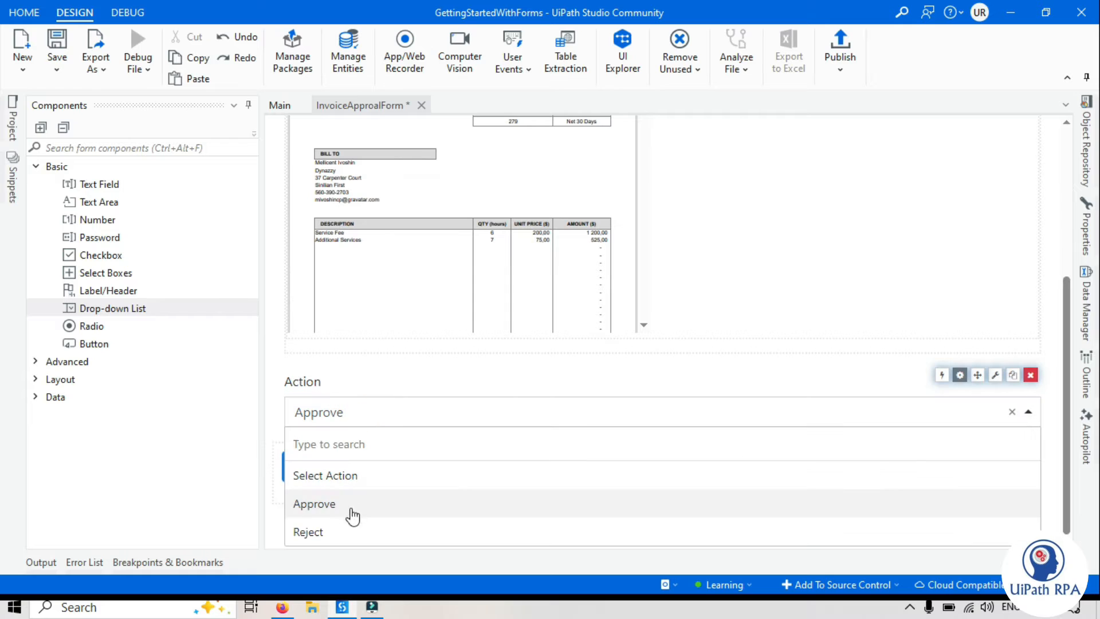
left_click(309, 533)
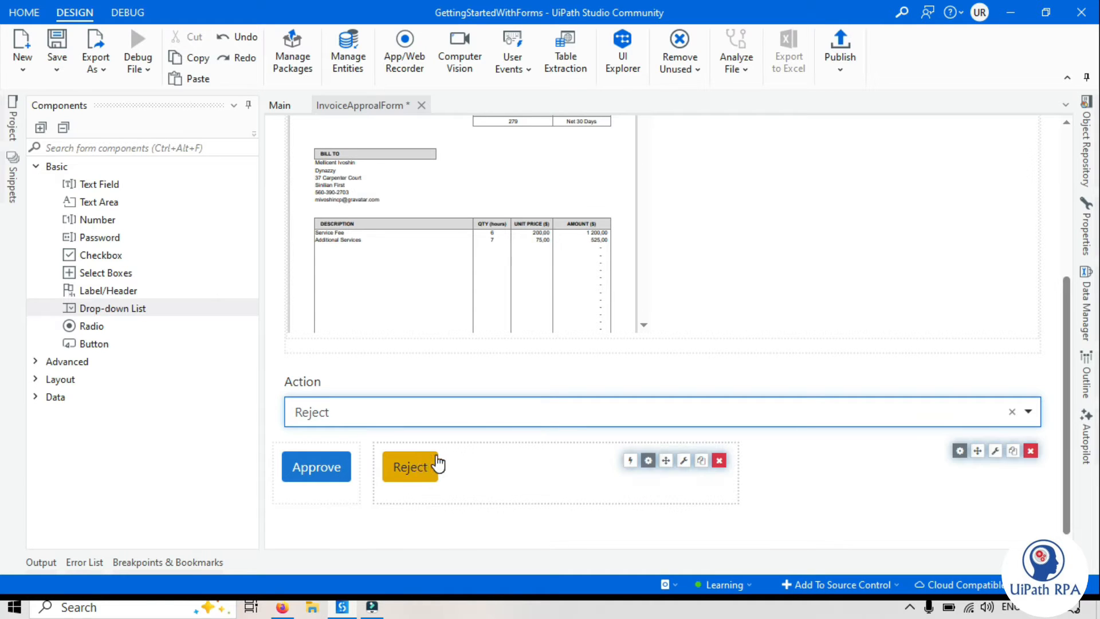
Add a Text Area component below the Action list, label it "Remarks, if any" and save it
left_click_drag(108, 204, 336, 460)
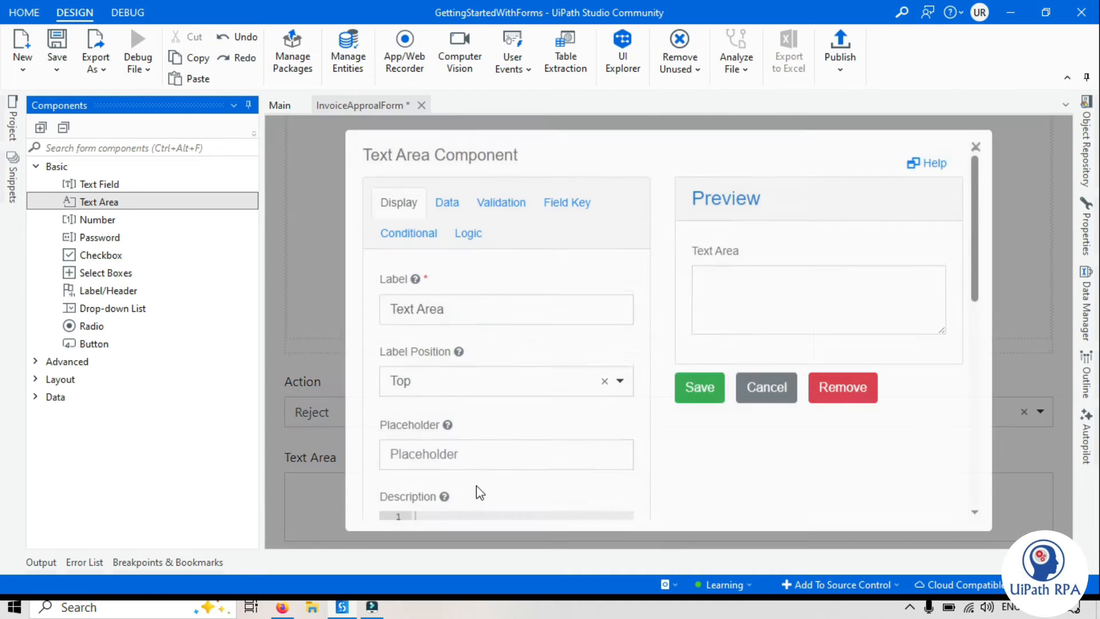
triple_click(455, 311)
type("R")
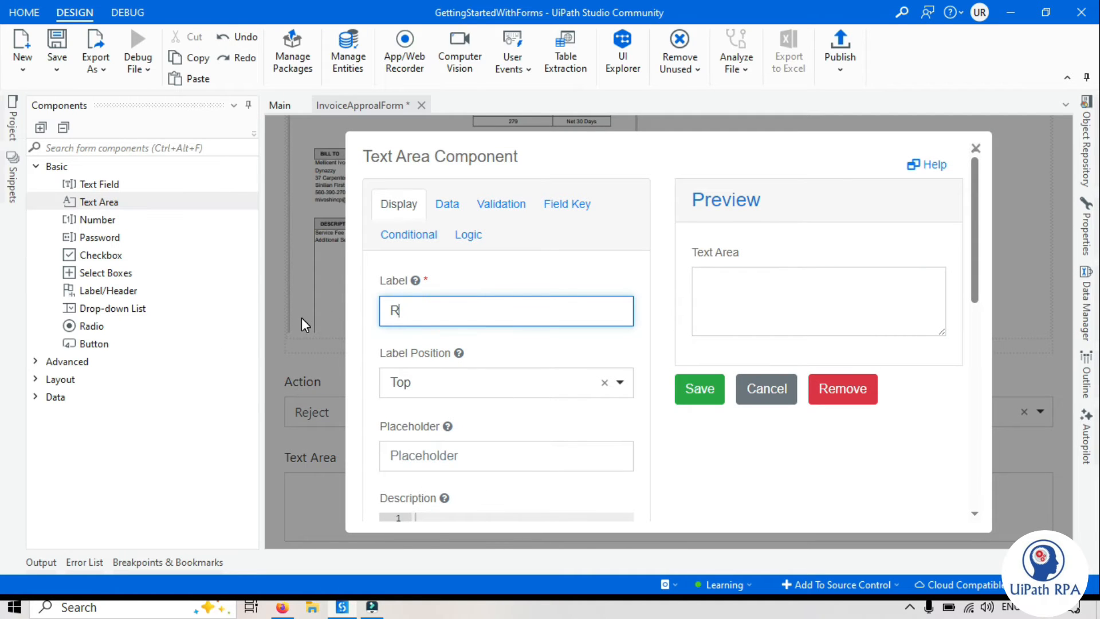
type("emarks")
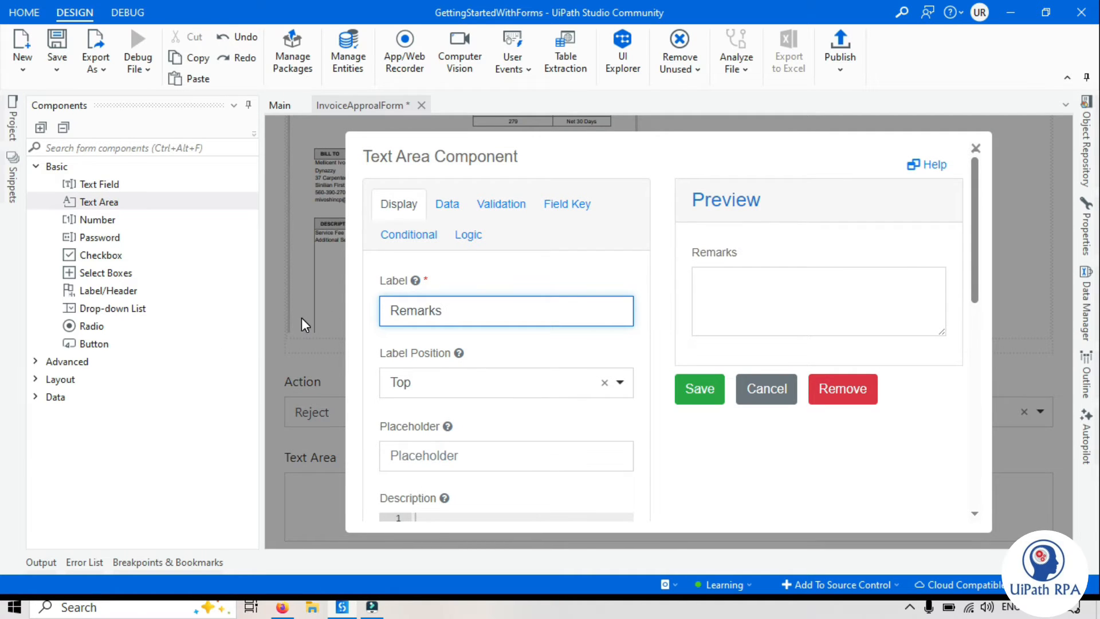
type(", if any")
left_click(693, 393)
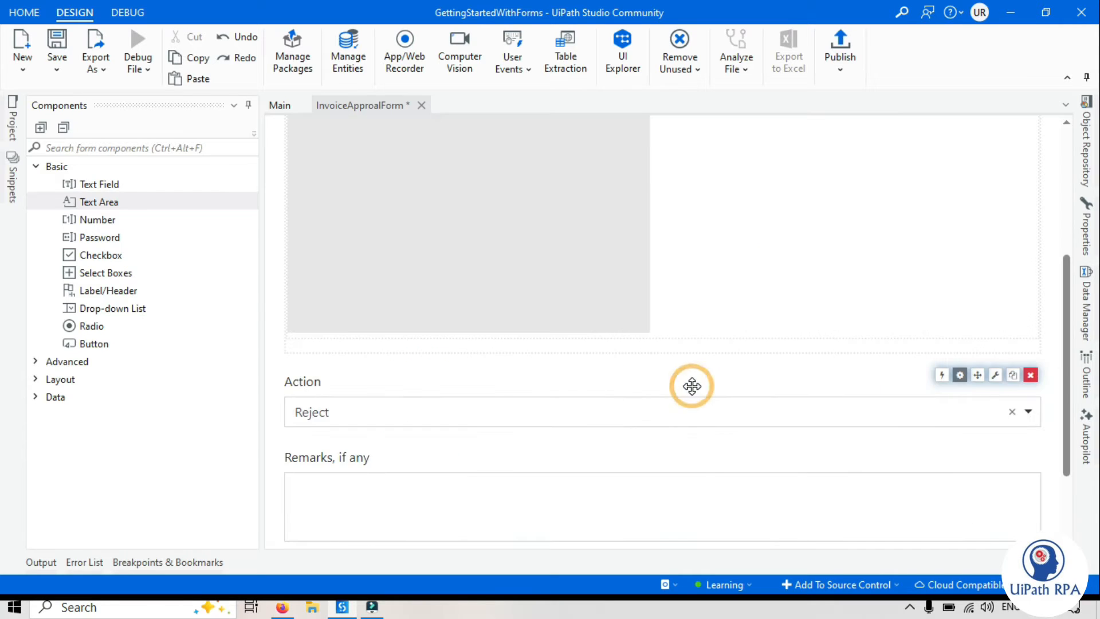
Examine the Action list's options and how they relate to the Approve and Reject buttons below the remarks field
scroll(703, 386, "down", 2)
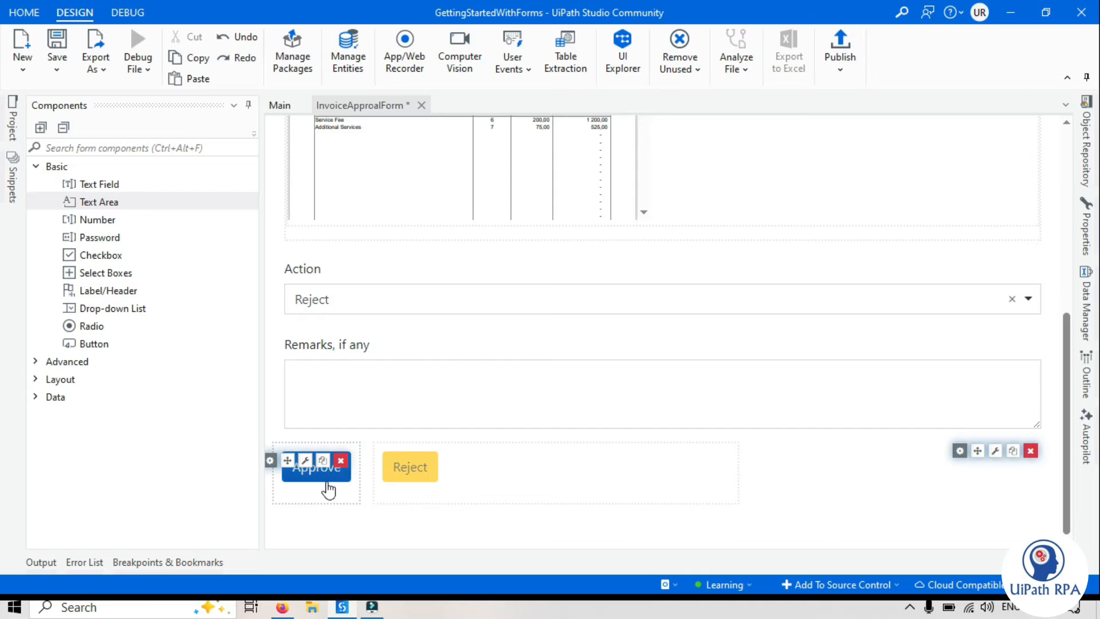
left_click(324, 299)
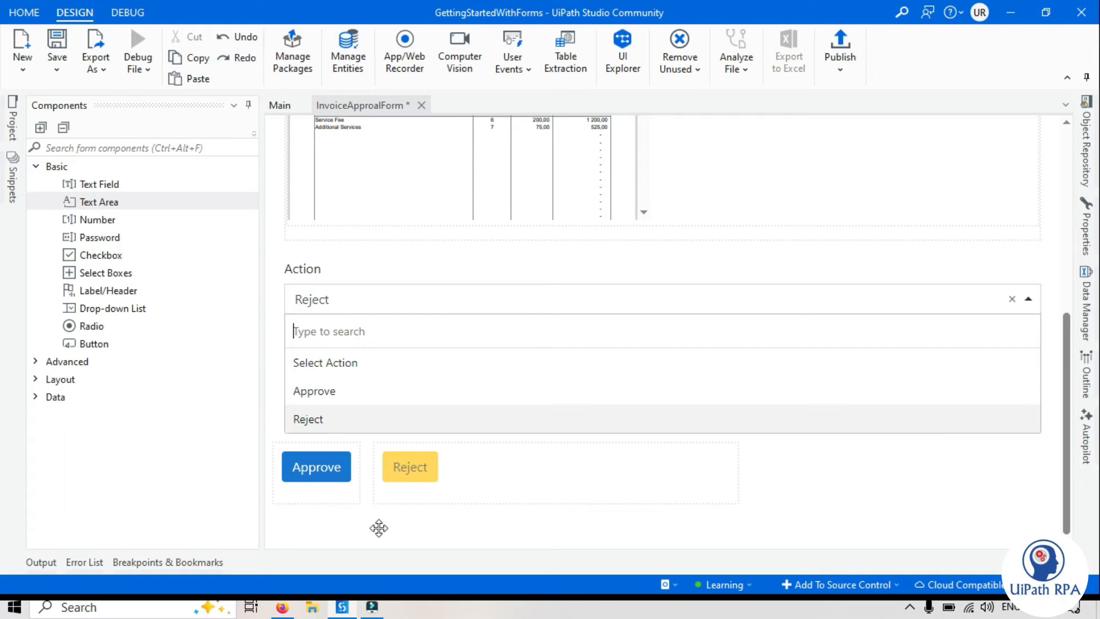
left_click(434, 532)
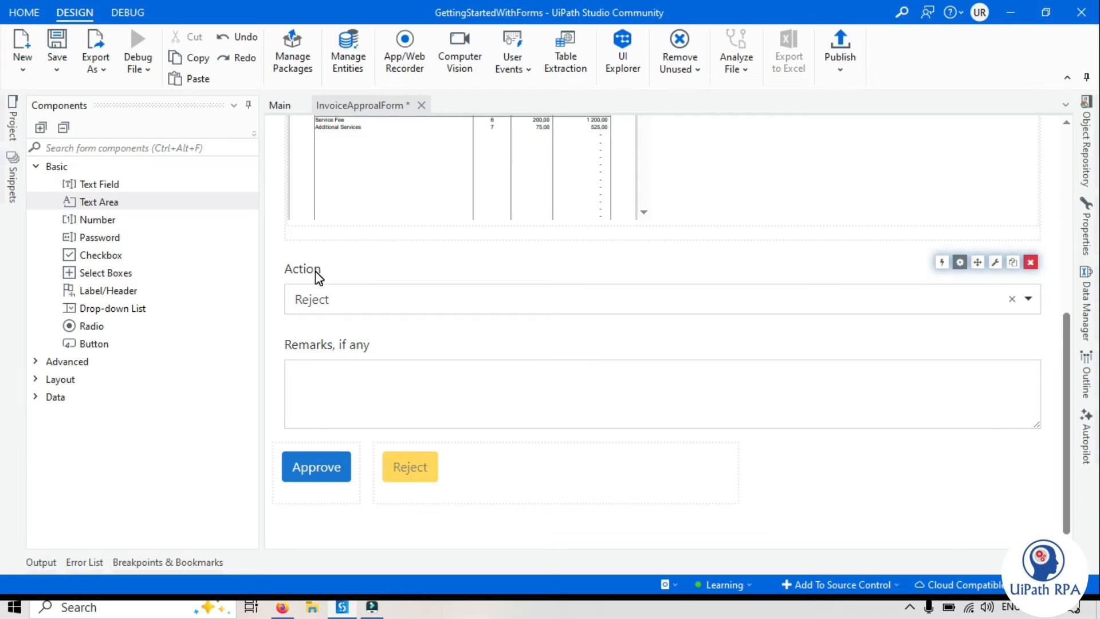
left_click(321, 299)
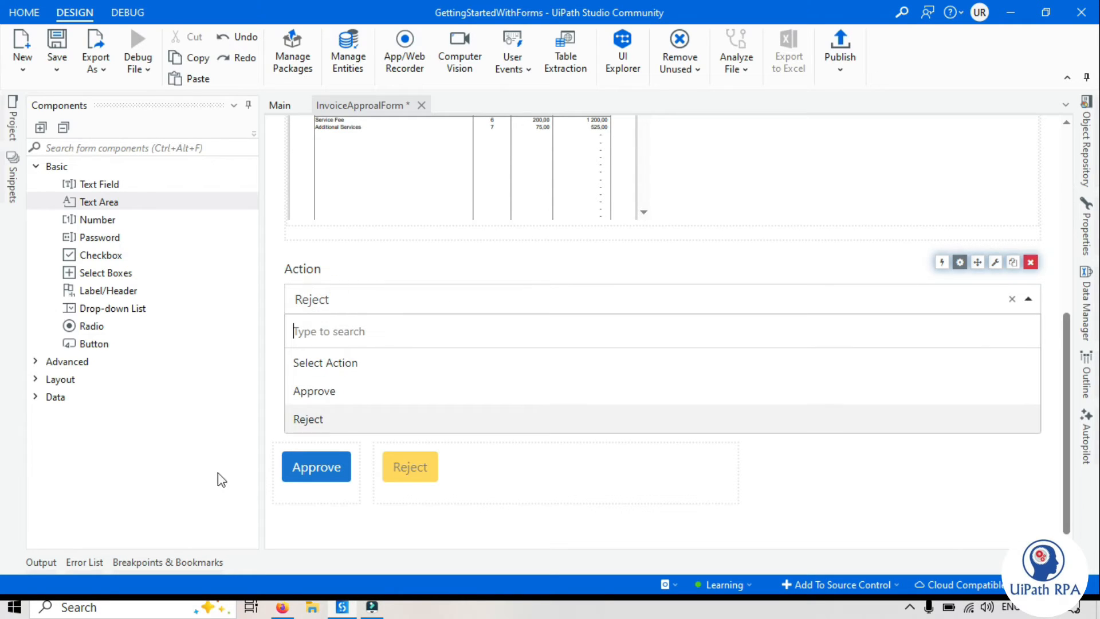
left_click(168, 527)
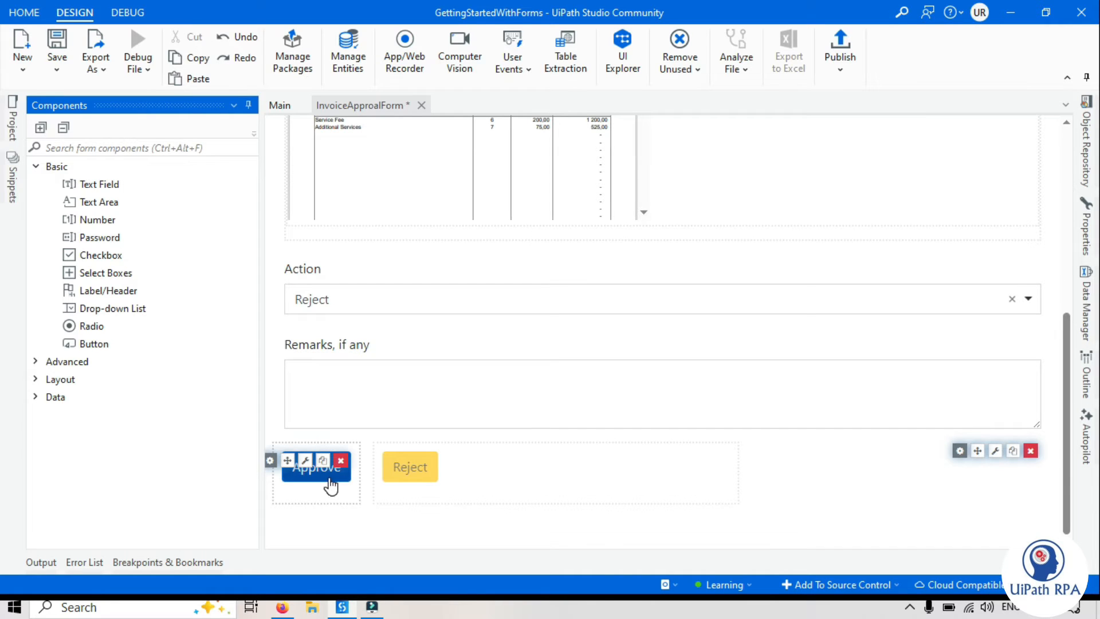
mouse_move(330, 490)
left_click(318, 311)
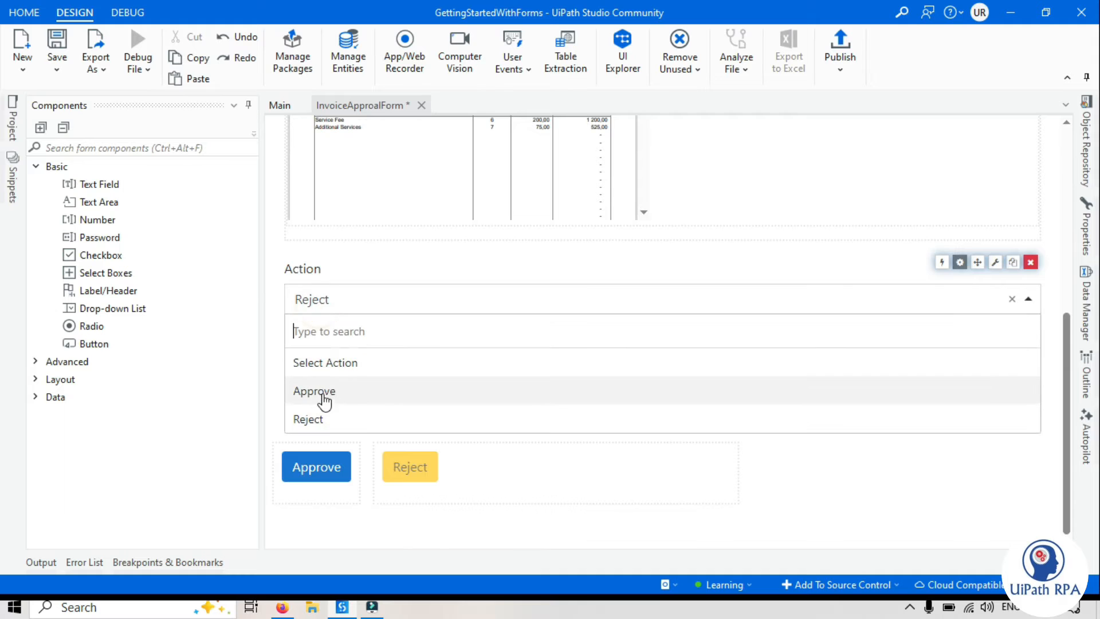
left_click(187, 521)
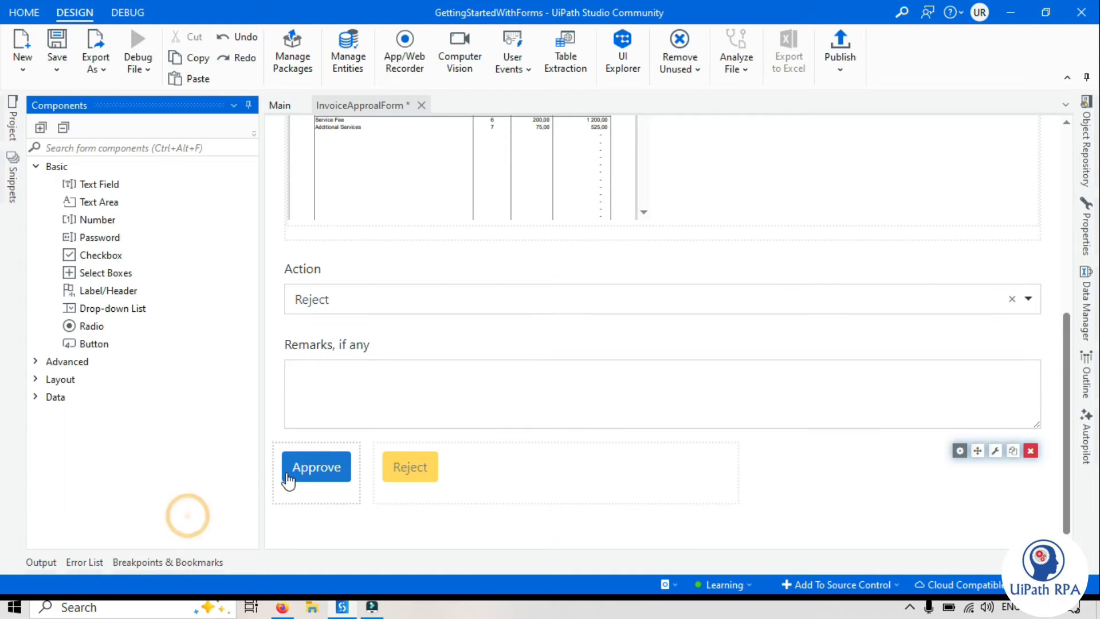
Open the Approve button's conditional settings and examine its advanced conditions, including the JavaScript section
left_click(308, 482)
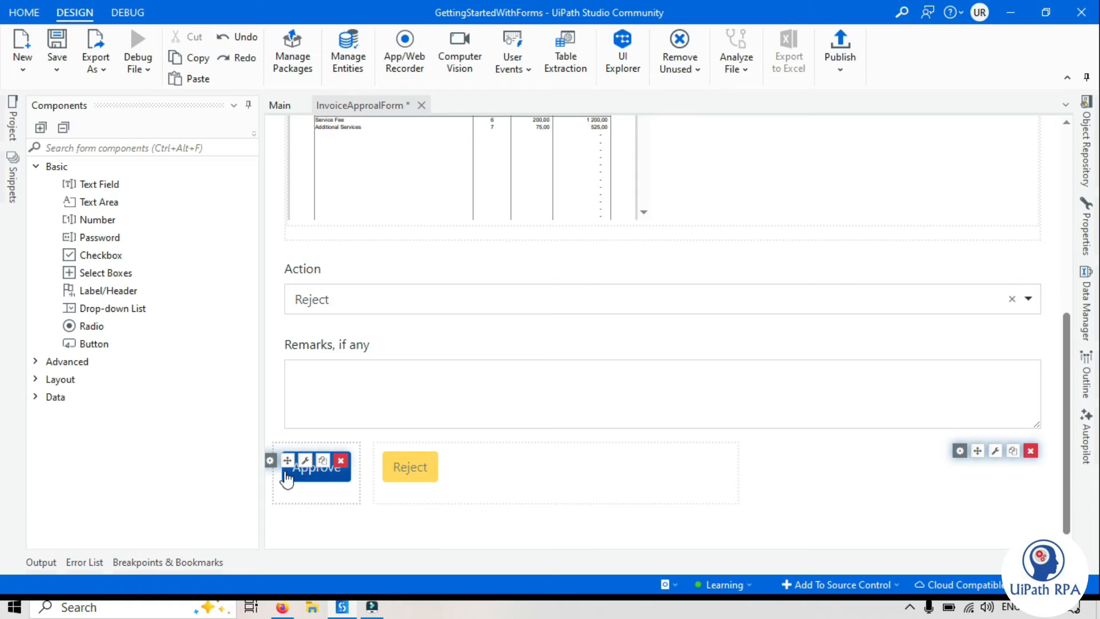
left_click(271, 460)
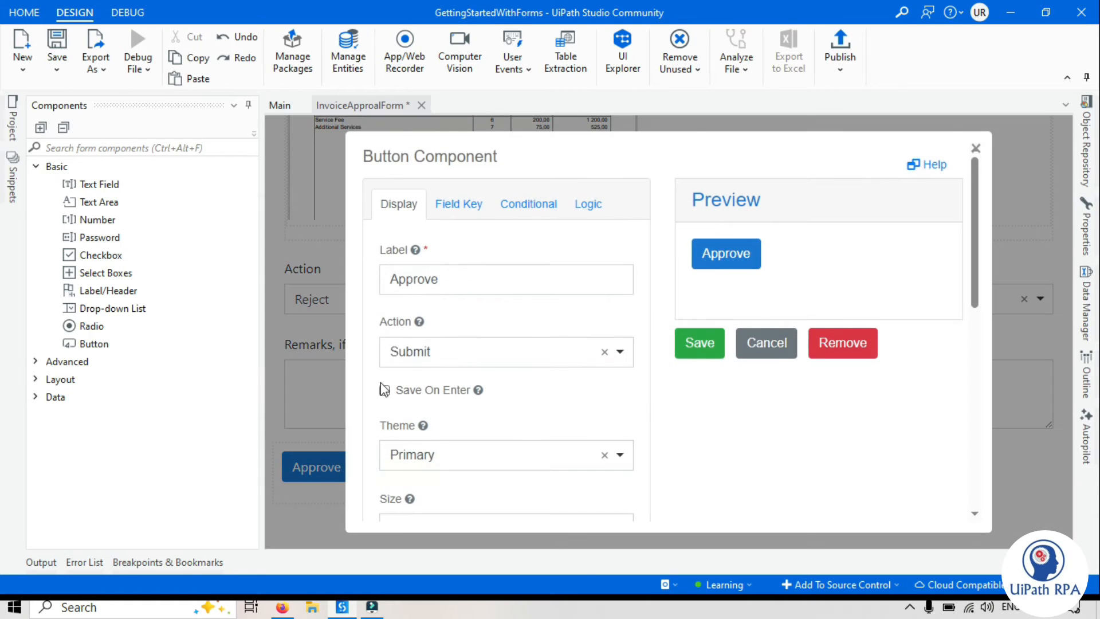
left_click(550, 212)
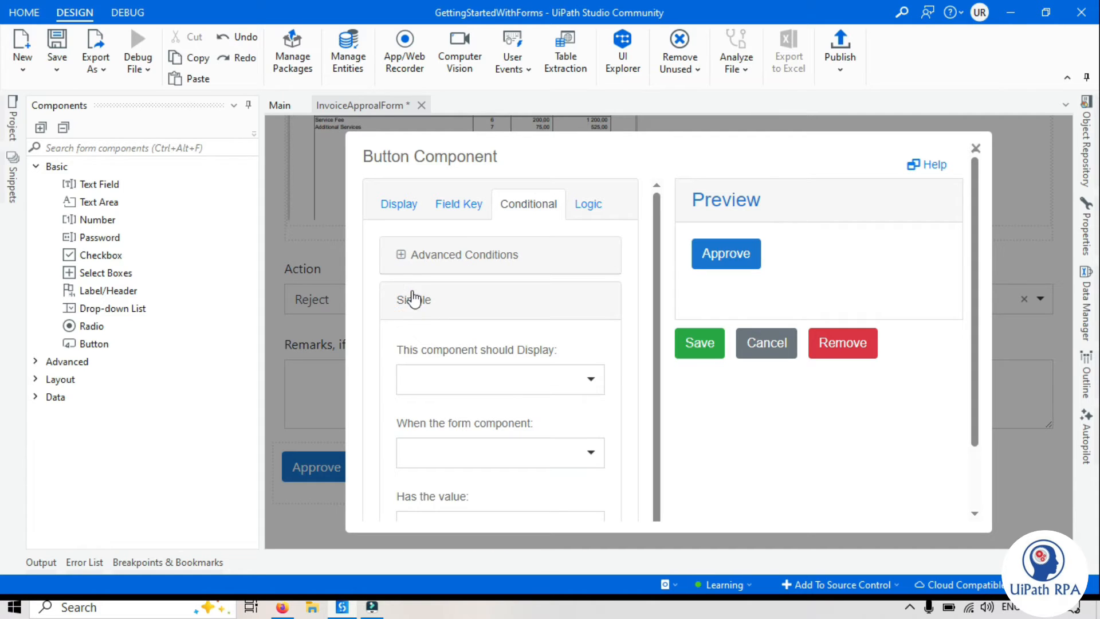
left_click(395, 253)
scroll(405, 268, "down", 1)
scroll(405, 267, "down", 15)
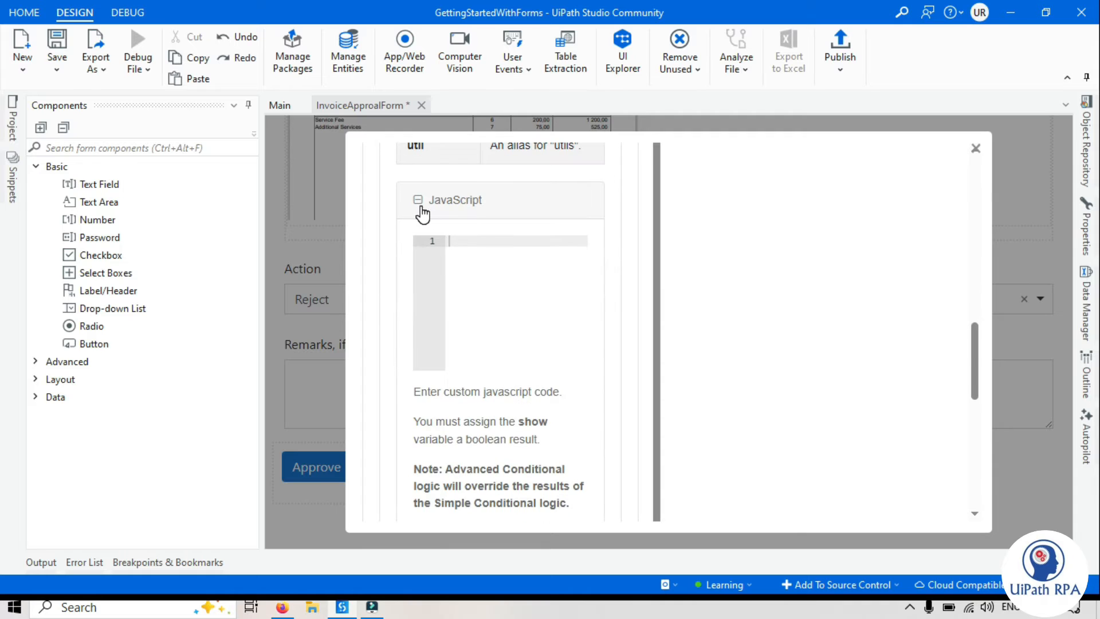
left_click(418, 204)
scroll(419, 249, "up", 1)
scroll(419, 251, "down", 1)
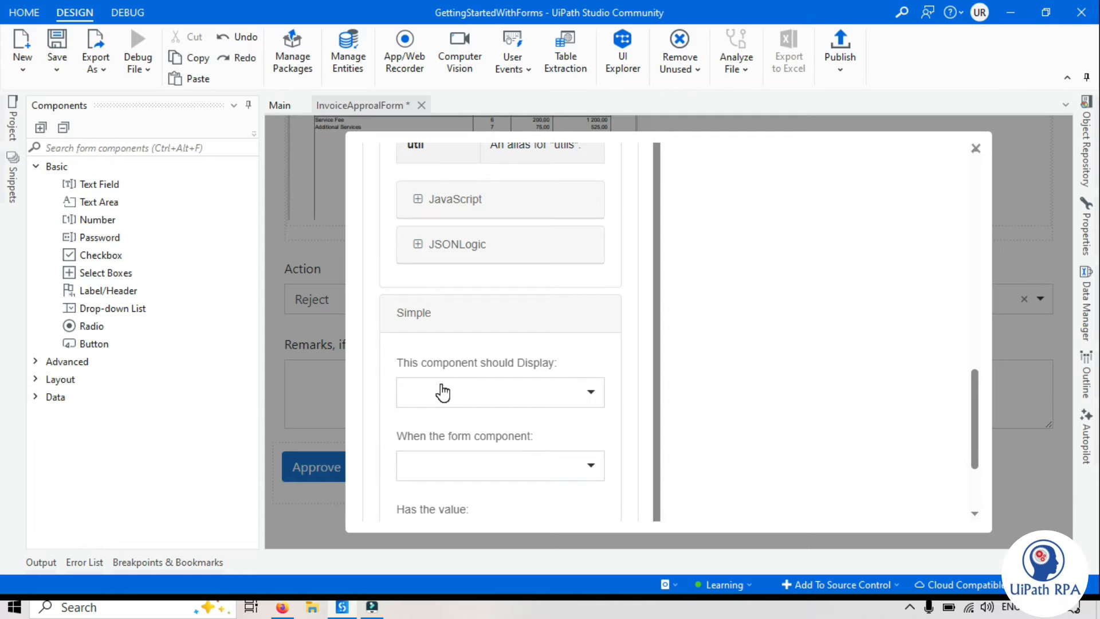
Set the Approve button to display (True) when Action (actionDropdown) has the value approve, and save the component
scroll(515, 366, "down", 3)
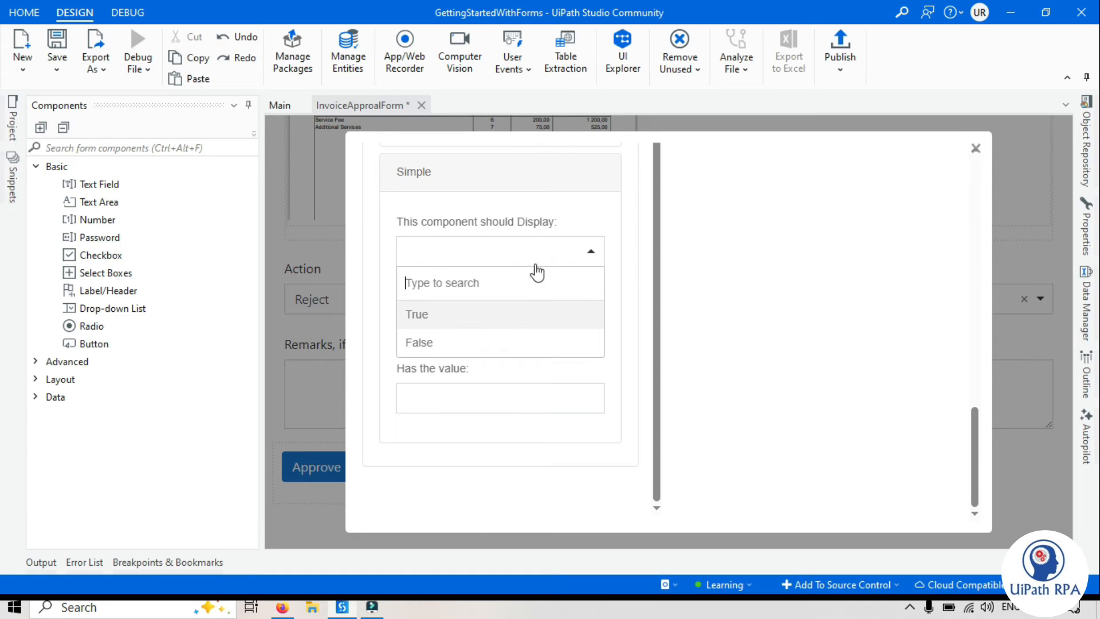
left_click(428, 314)
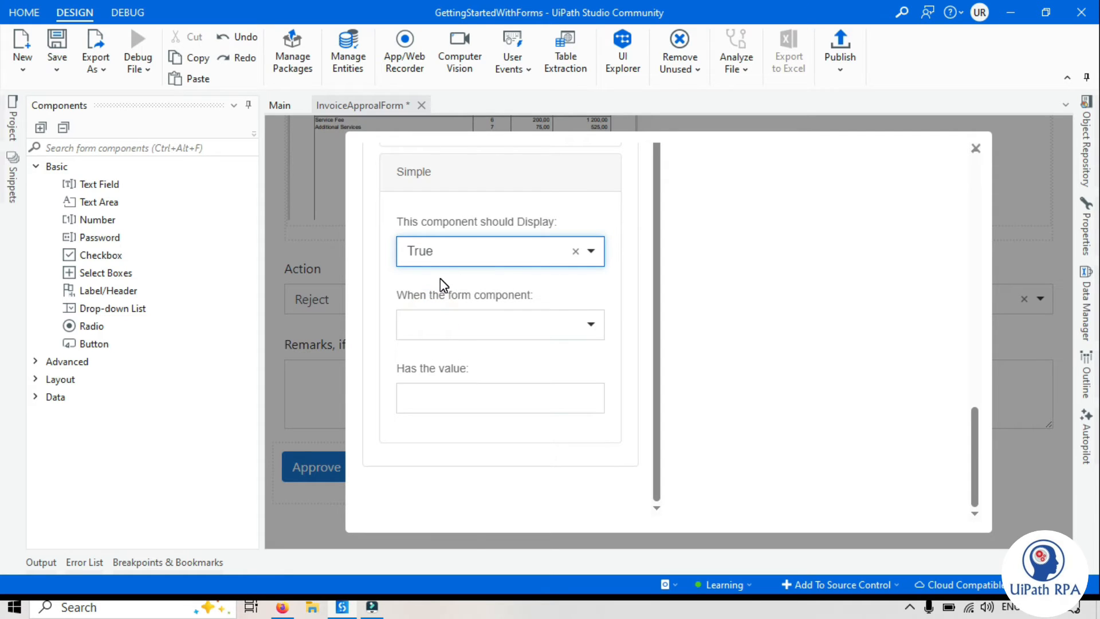
left_click(541, 297)
left_click(543, 336)
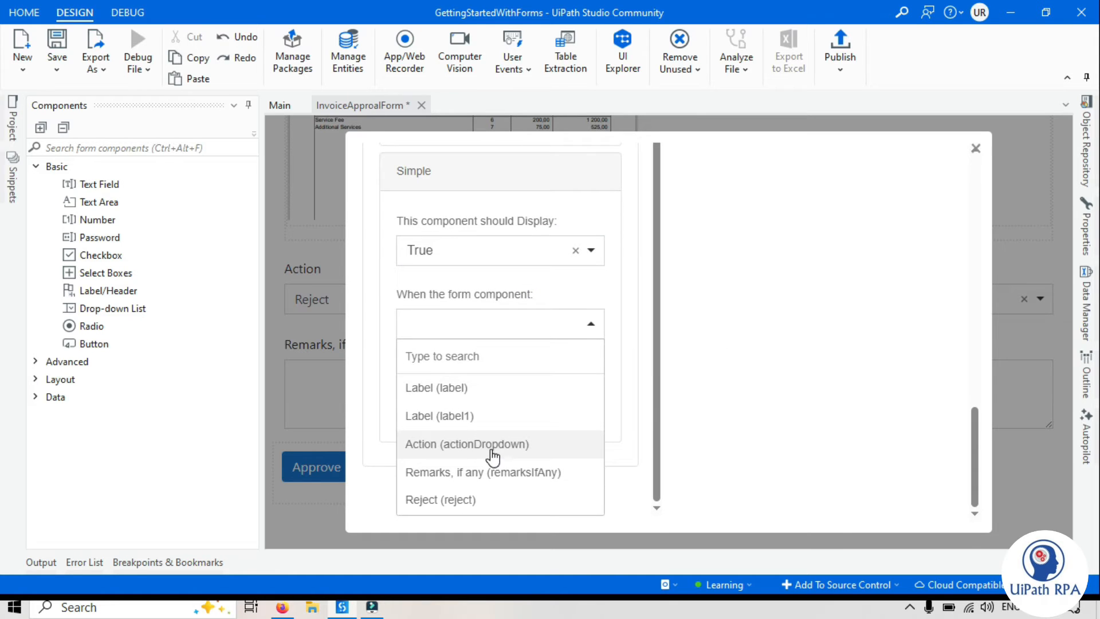
left_click(497, 449)
left_click(769, 398)
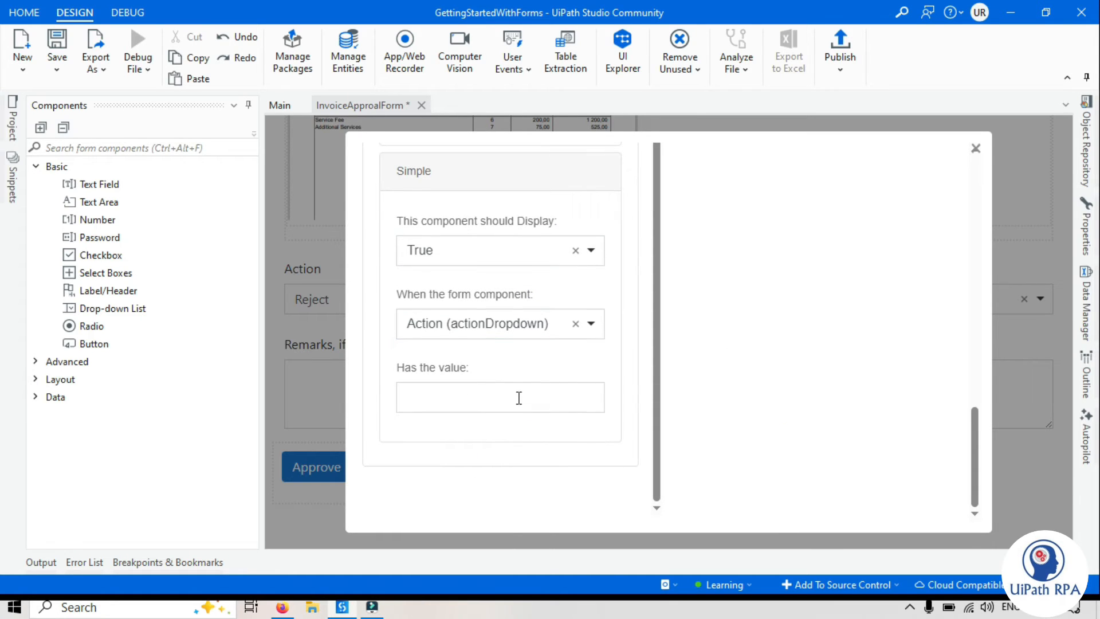
left_click(437, 397)
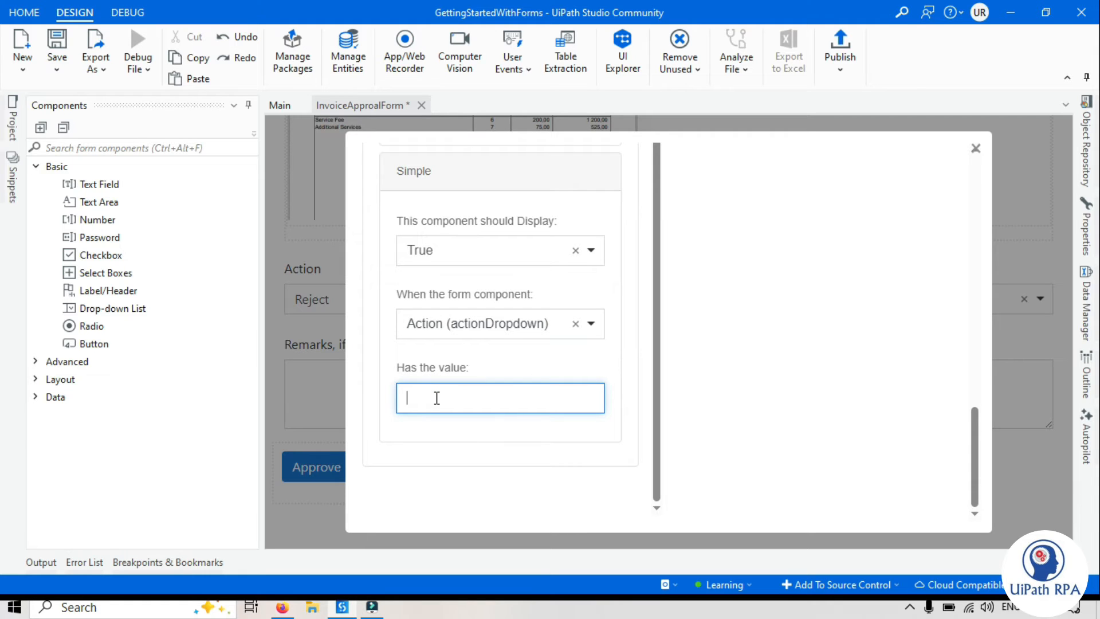
type("App")
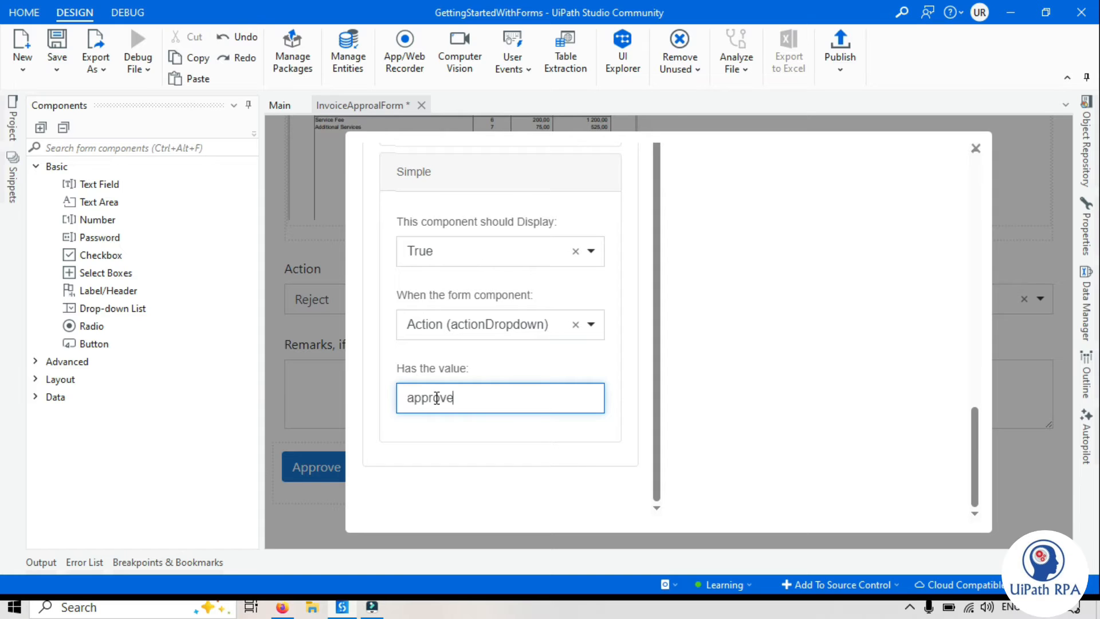
left_click(682, 415)
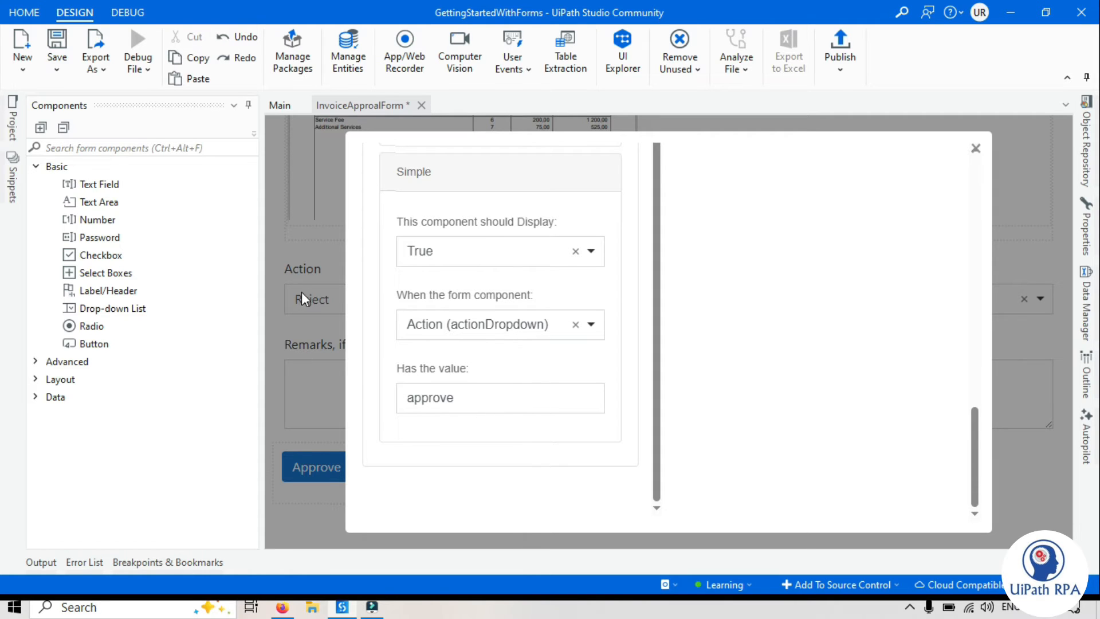
scroll(909, 457, "up", 10)
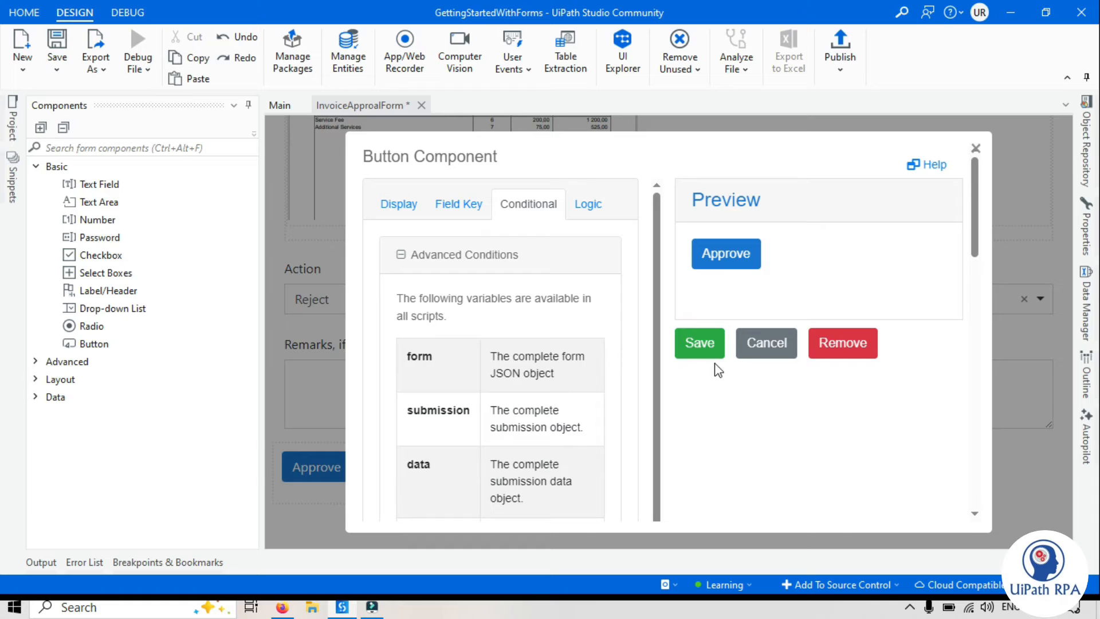
left_click(700, 344)
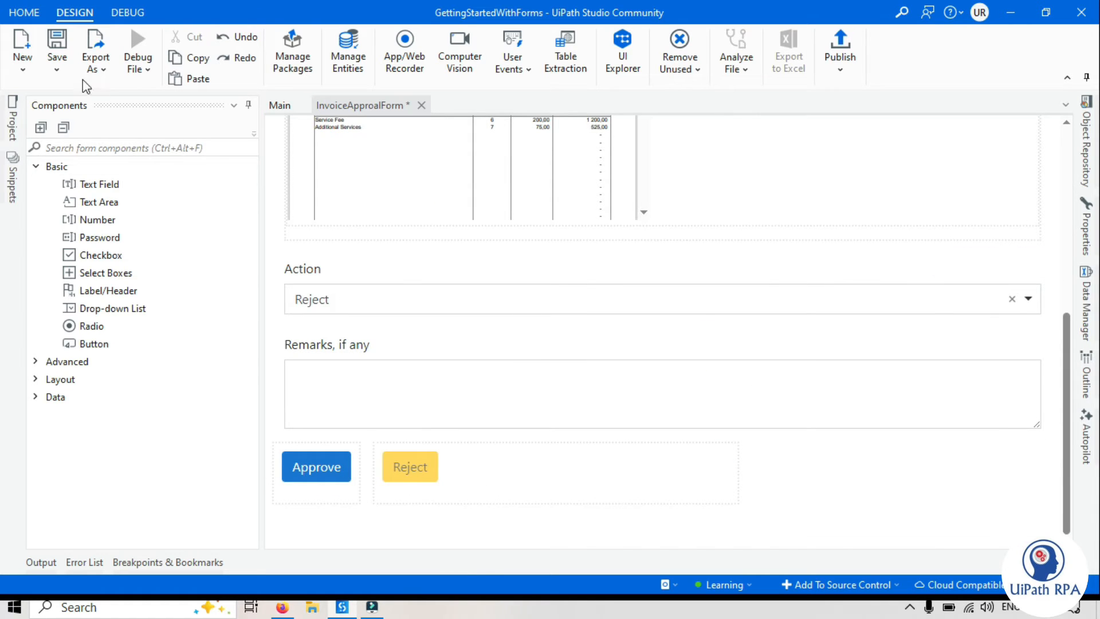
Save the form, run the Main workflow and maximize the InvoiceApproalForm window
left_click(57, 49)
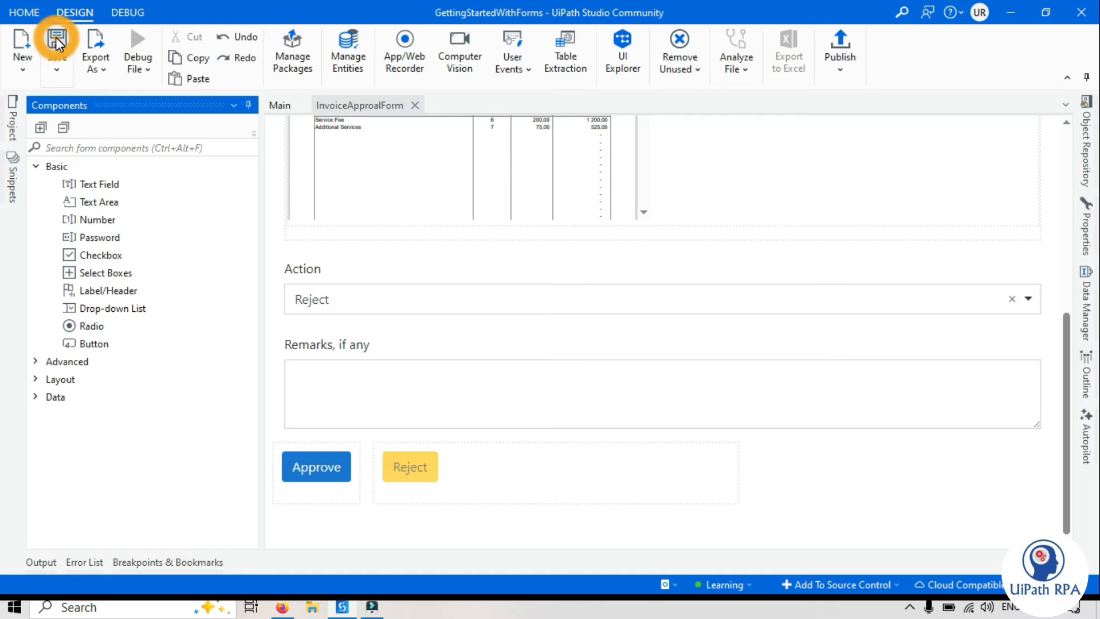
left_click(280, 105)
left_click(148, 78)
left_click(154, 99)
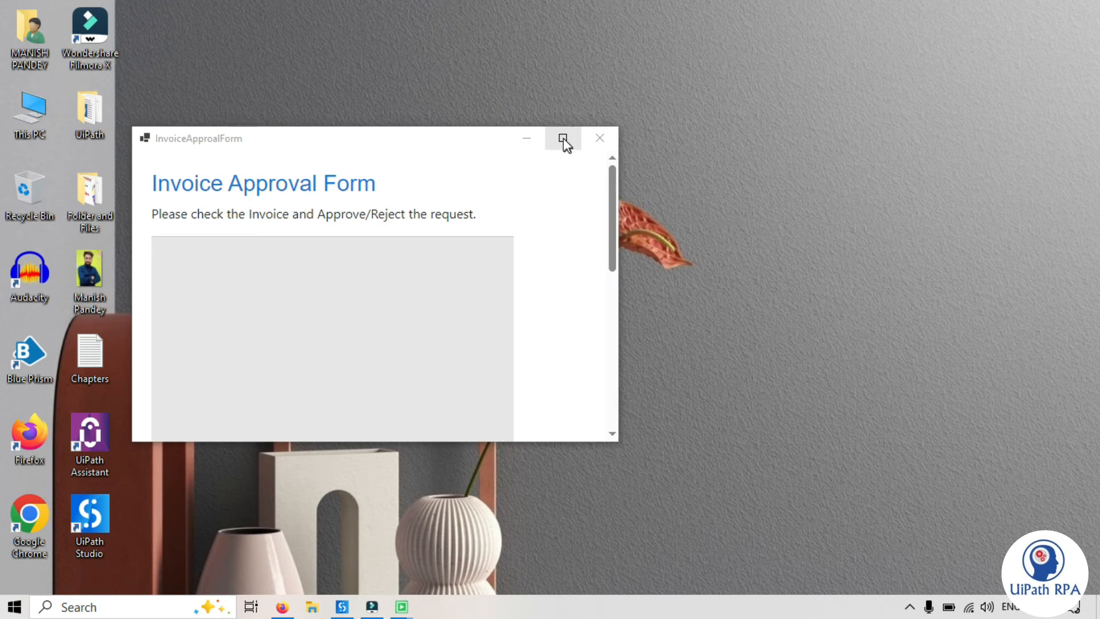
left_click(563, 140)
Test the Approve button's visibility in the running form by choosing Approve and then Reject as the action, and close the form
left_click(150, 543)
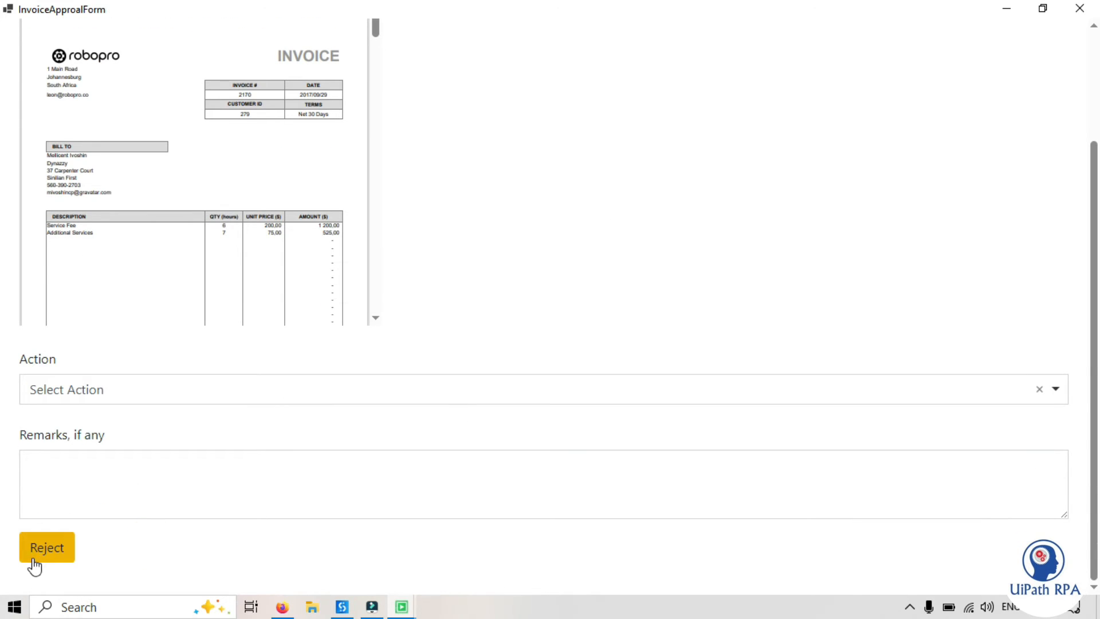
left_click(144, 549)
left_click(136, 401)
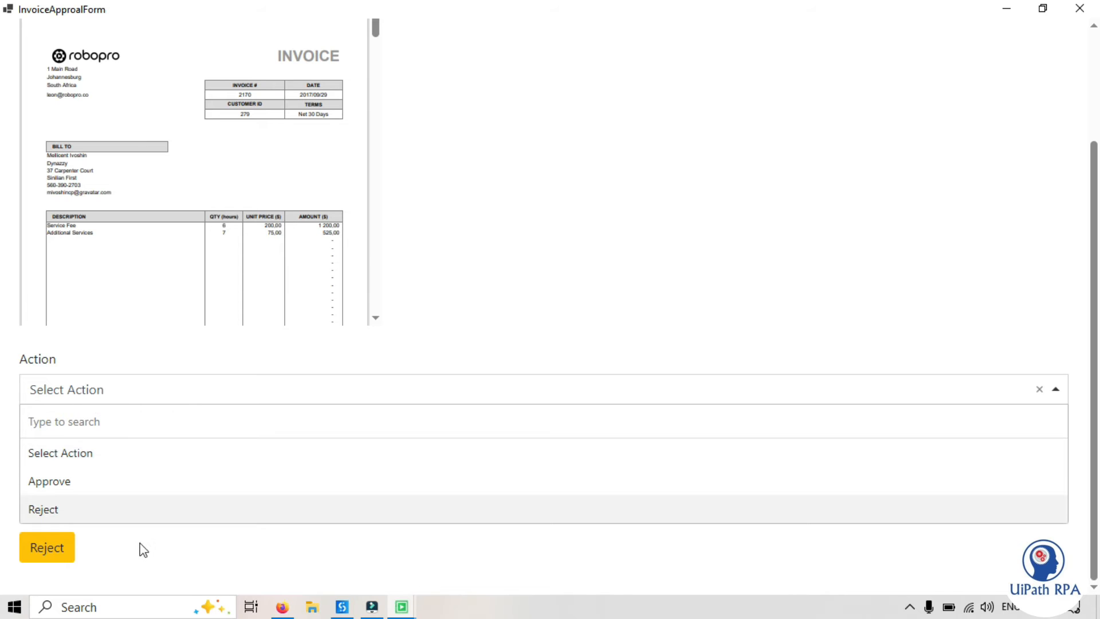
left_click(147, 566)
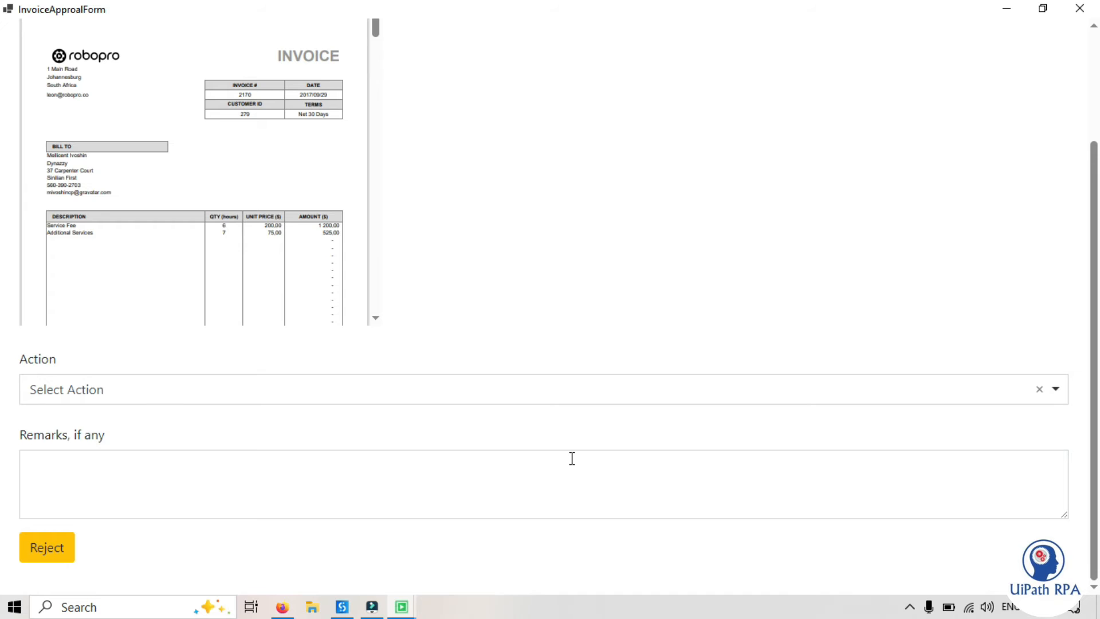
left_click(84, 394)
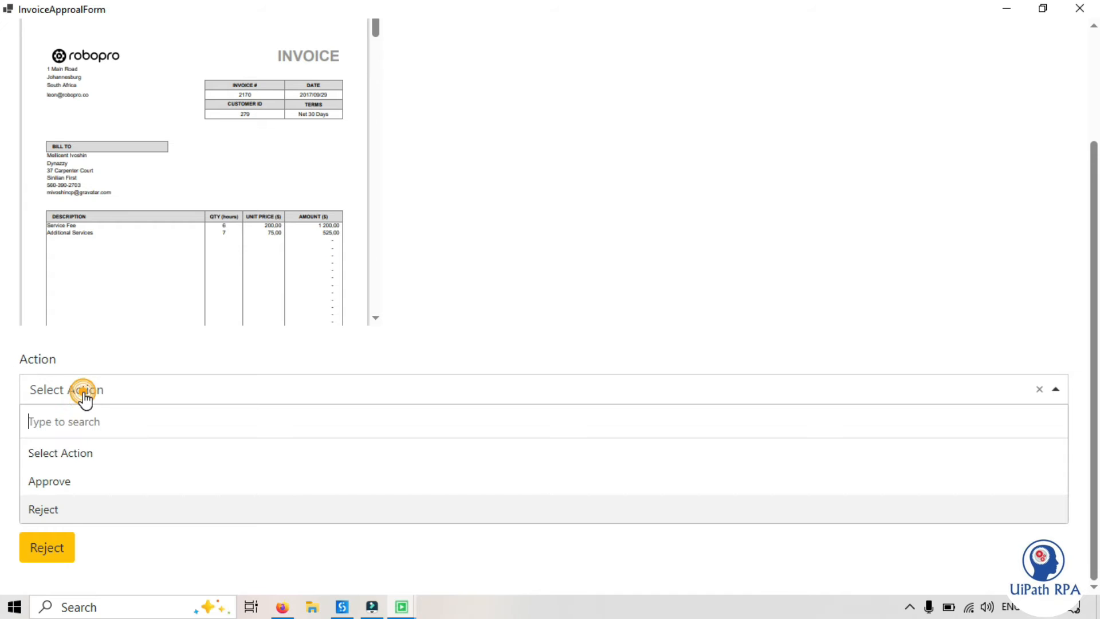
left_click(71, 481)
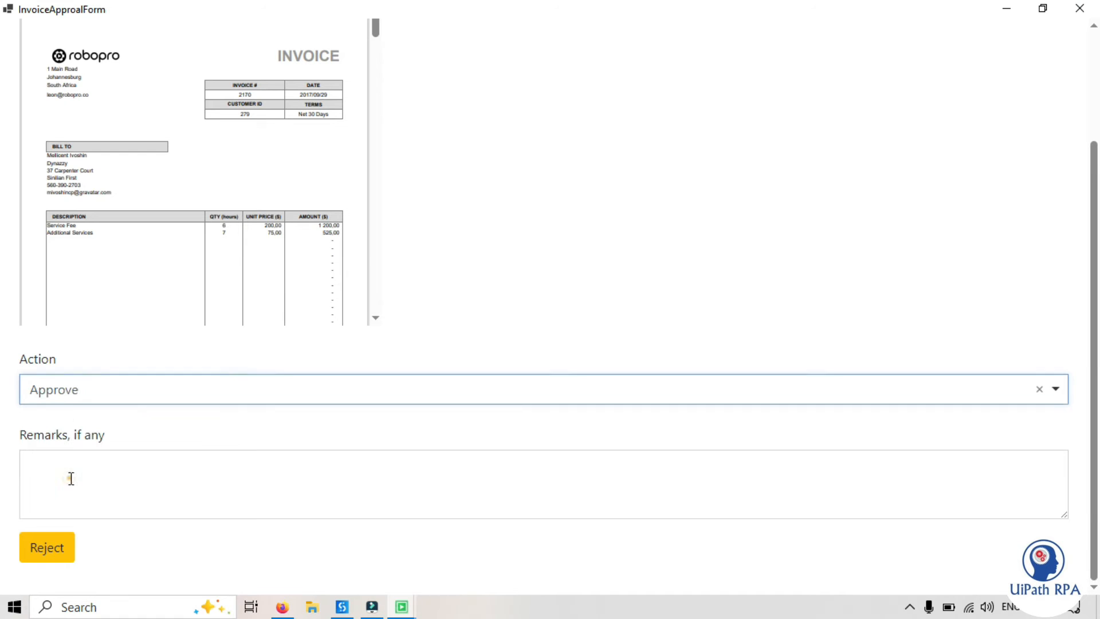
left_click(84, 395)
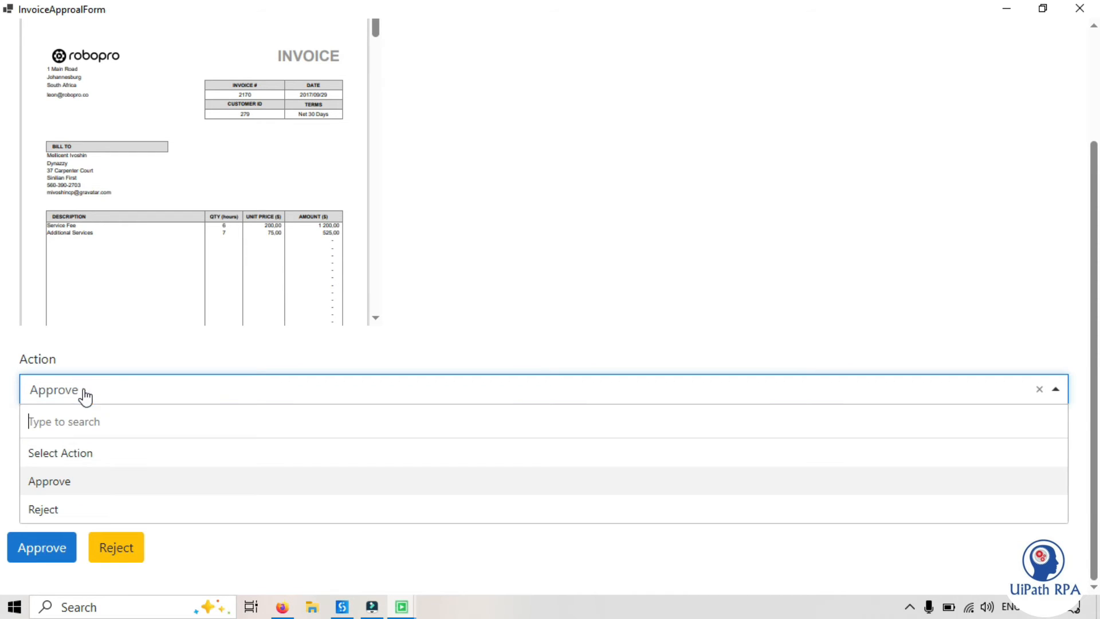
left_click(217, 547)
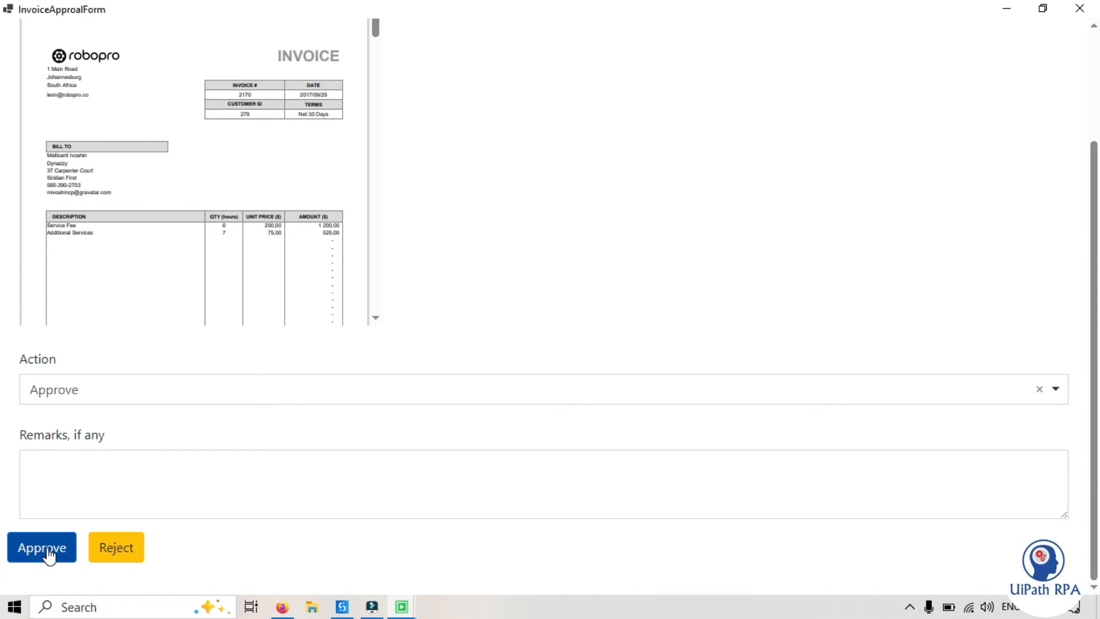
left_click(101, 389)
left_click(71, 510)
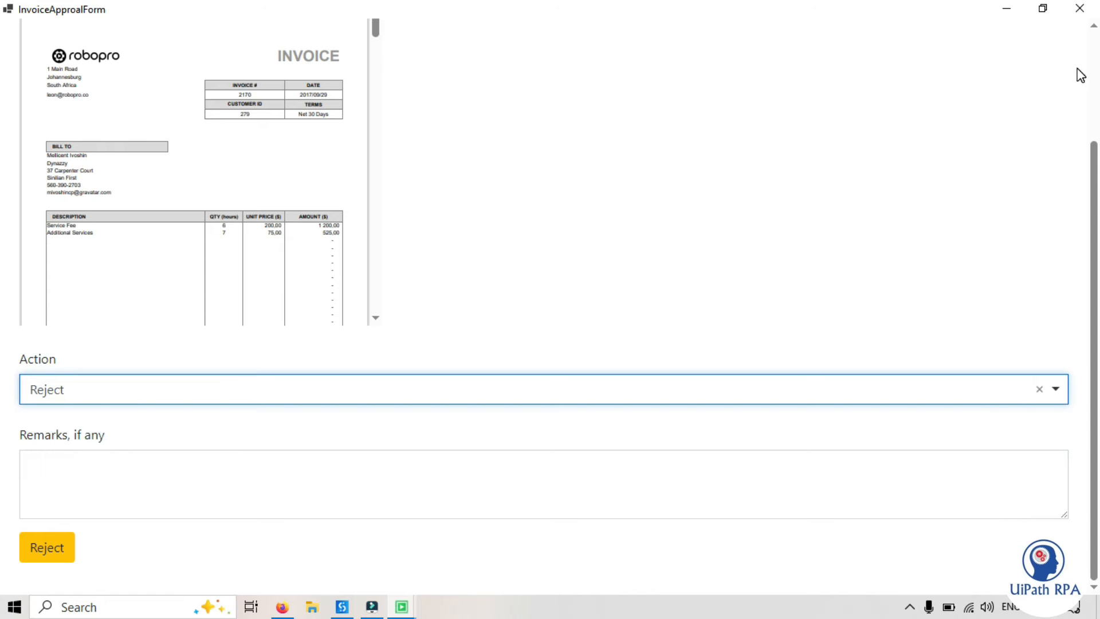
left_click(1080, 9)
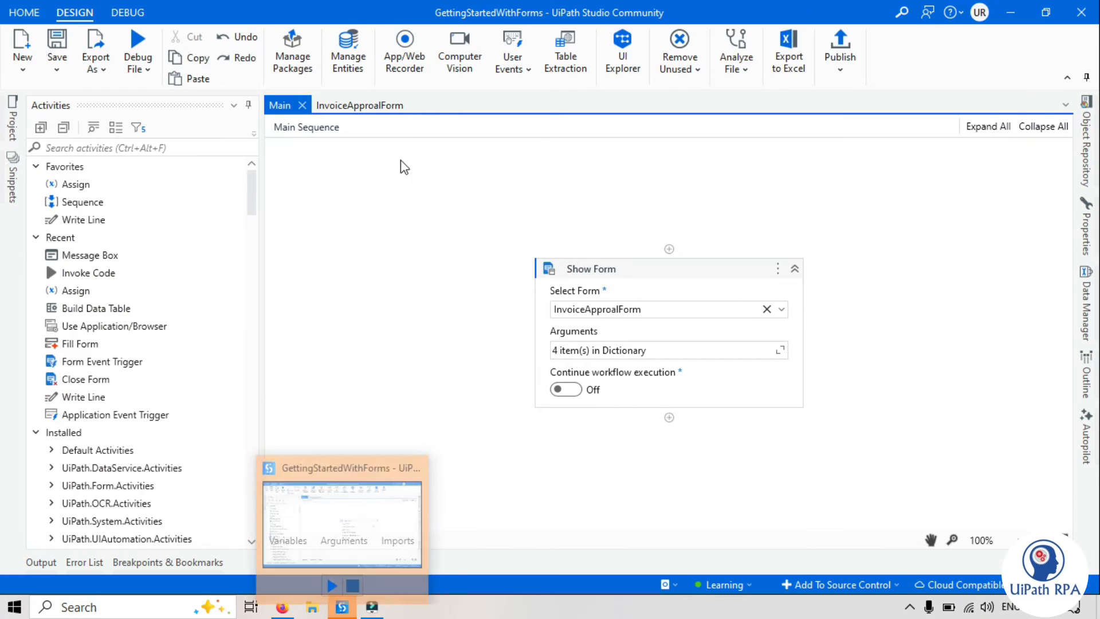
Return to the InvoiceApproalForm design and open the conditional settings of the "Remarks, if any" text area
left_click(378, 106)
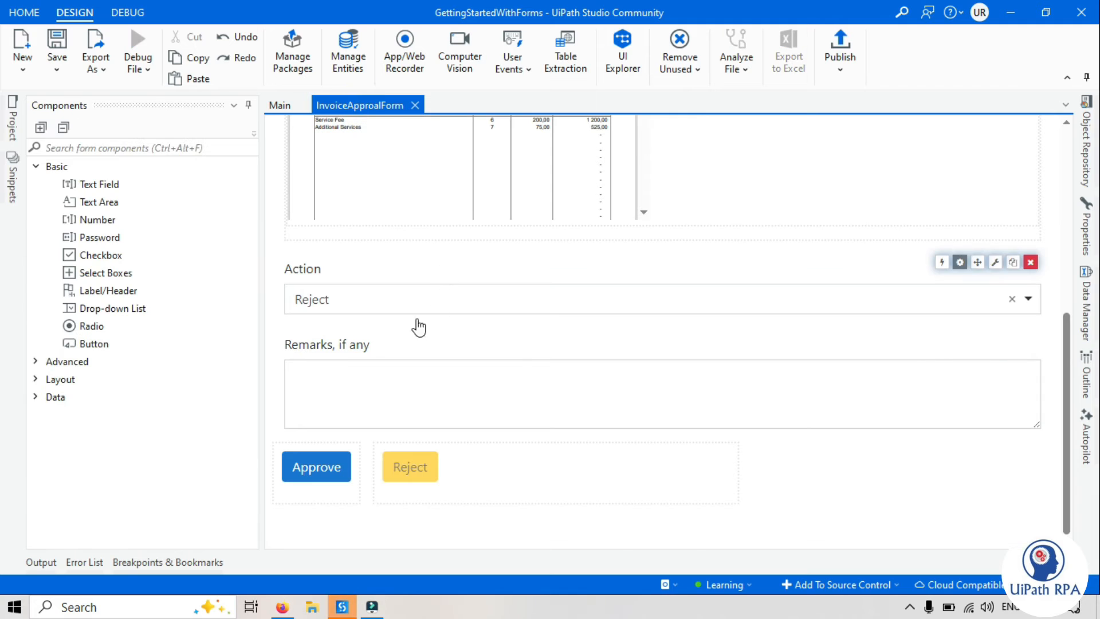
left_click(354, 368)
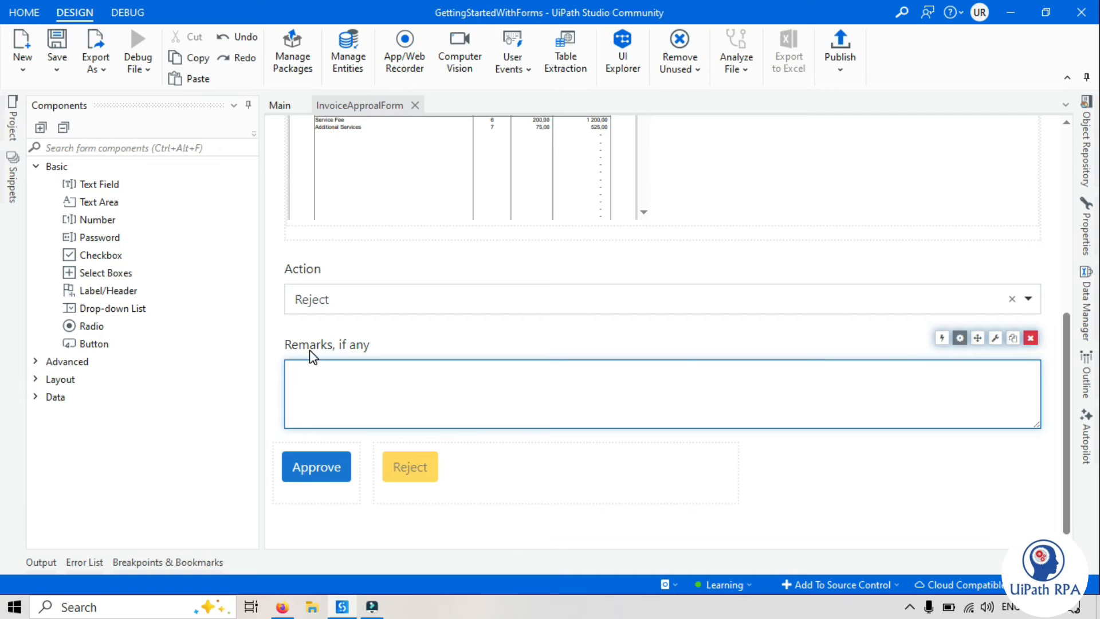
left_click(960, 338)
left_click(409, 234)
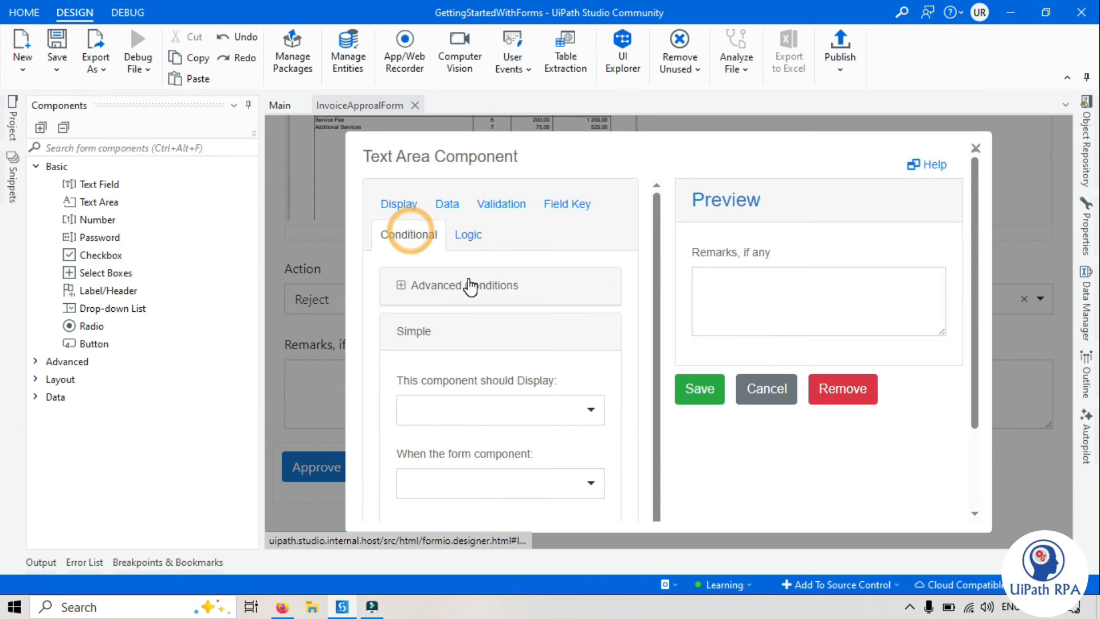
scroll(469, 286, "down", 1)
scroll(469, 300, "down", 2)
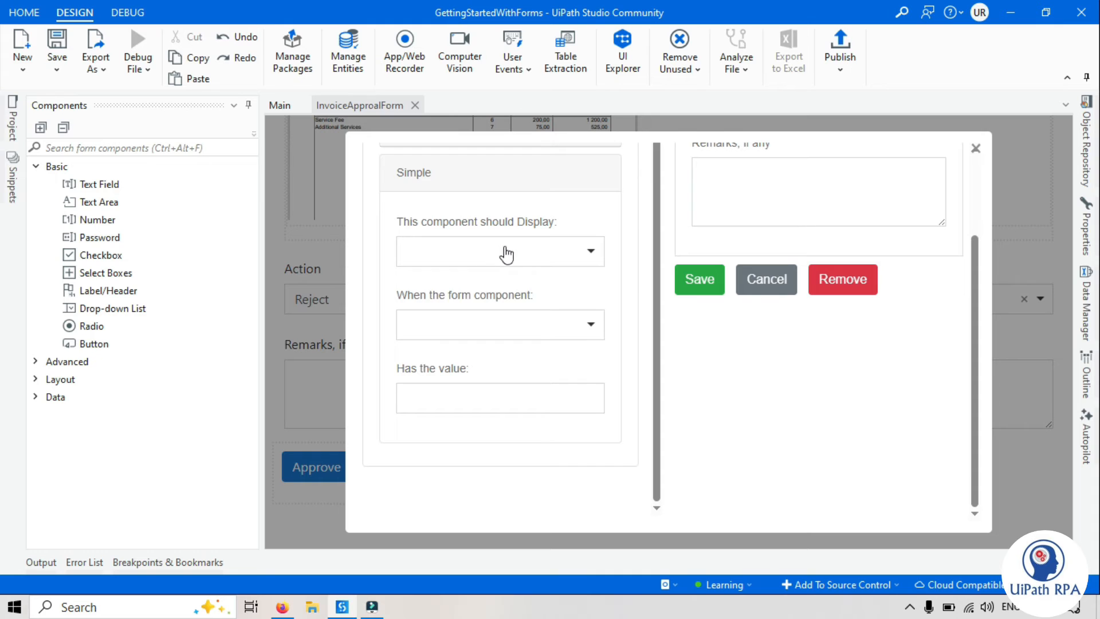
Set the remarks text area to display (True) when Action (actionDropdown) has the value reject, and save the component
left_click(503, 248)
left_click(450, 315)
left_click(722, 400)
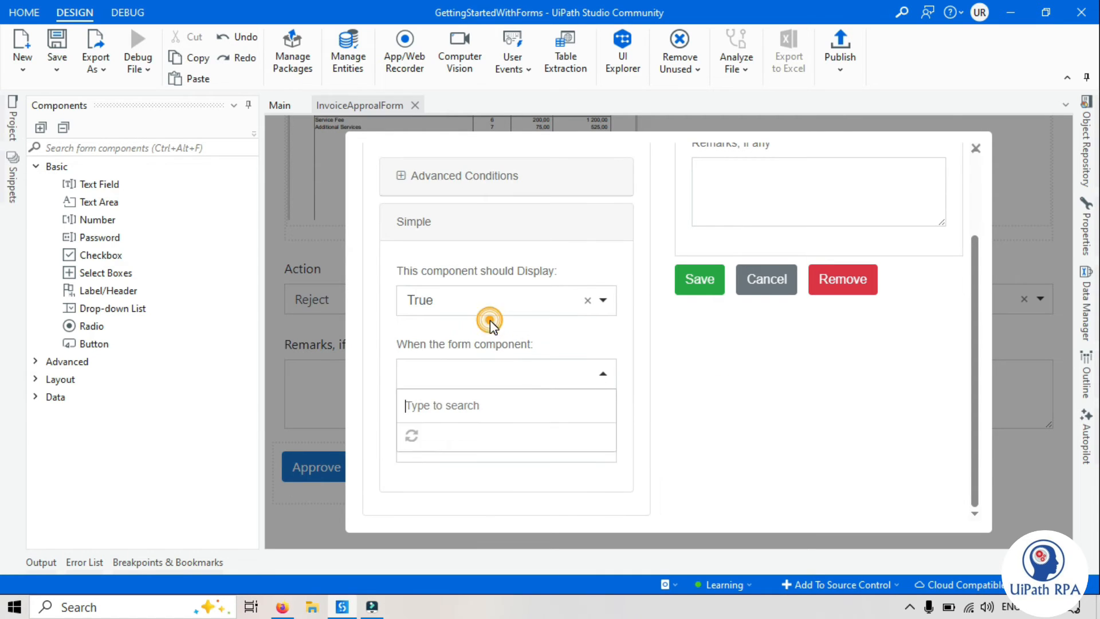
left_click(489, 322)
scroll(483, 434, "down", 1)
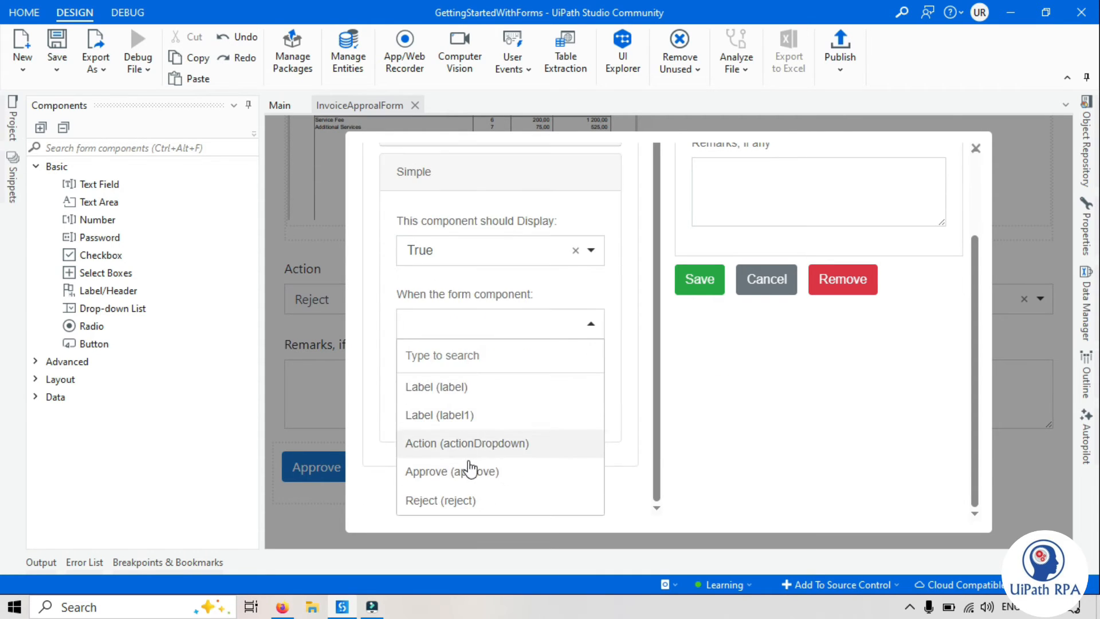
left_click(507, 440)
left_click(452, 401)
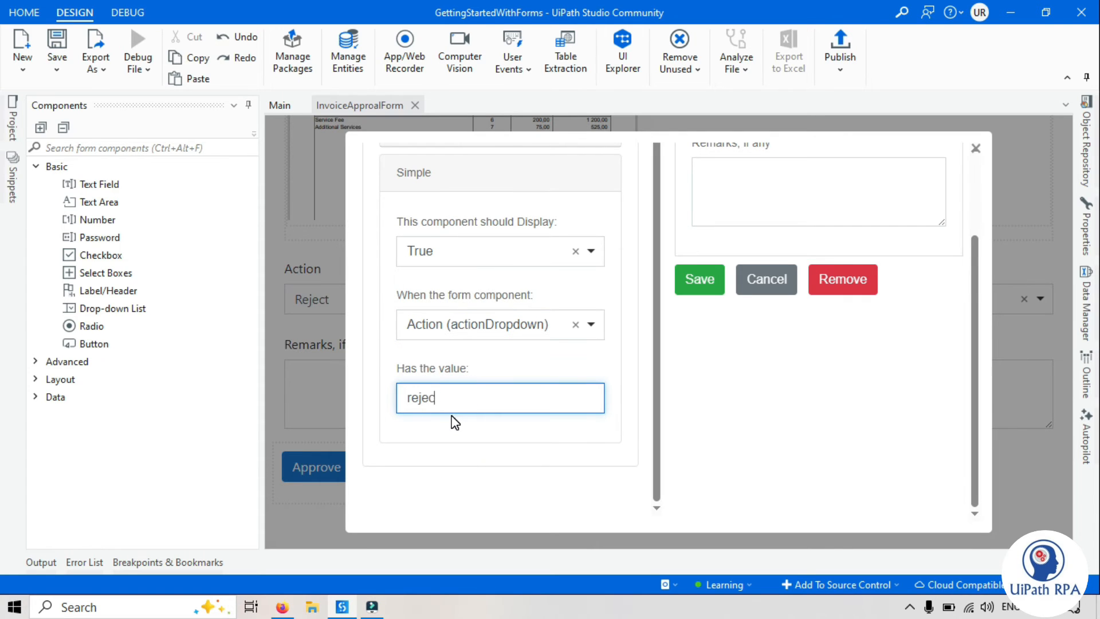
left_click(700, 279)
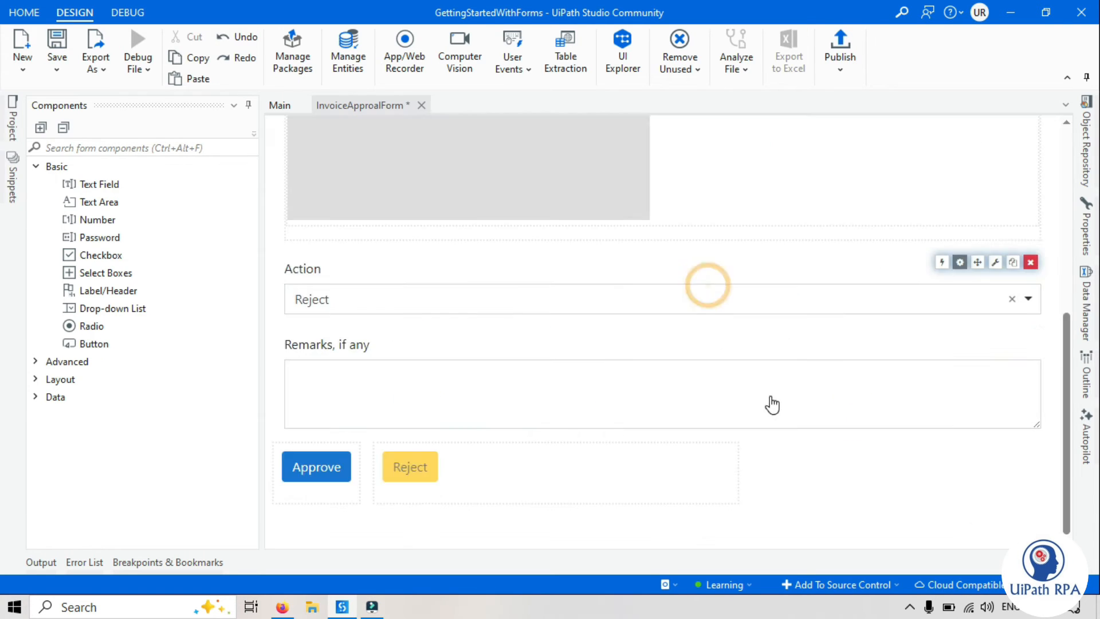
Save the updated form and run the Main workflow again to check the remarks field before any action is chosen
left_click(62, 40)
left_click(278, 105)
left_click(142, 68)
left_click(150, 96)
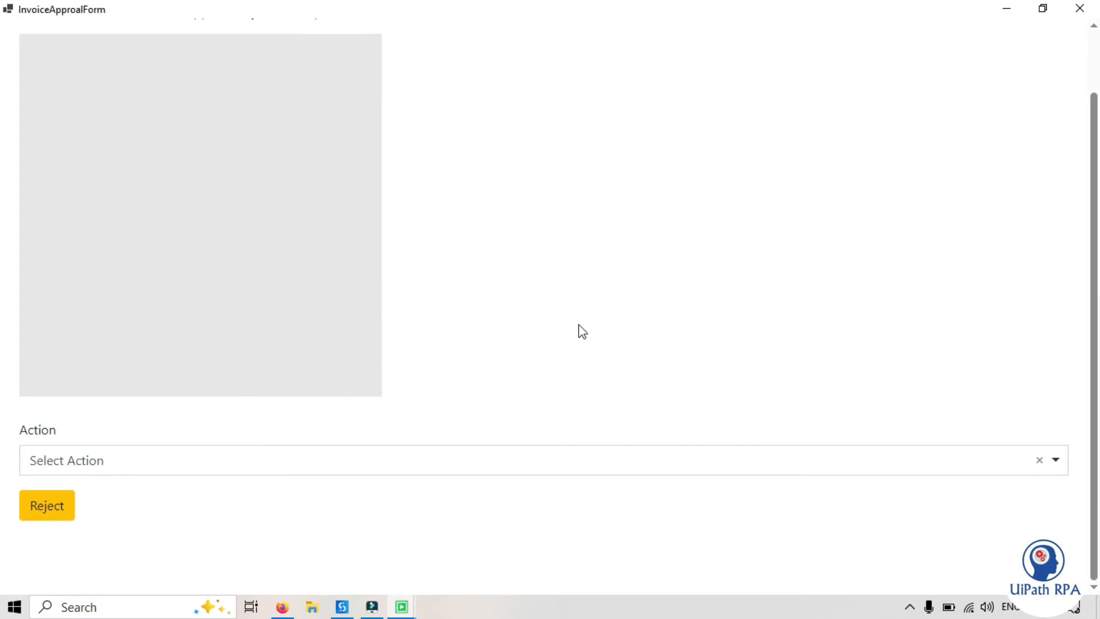
left_click(150, 527)
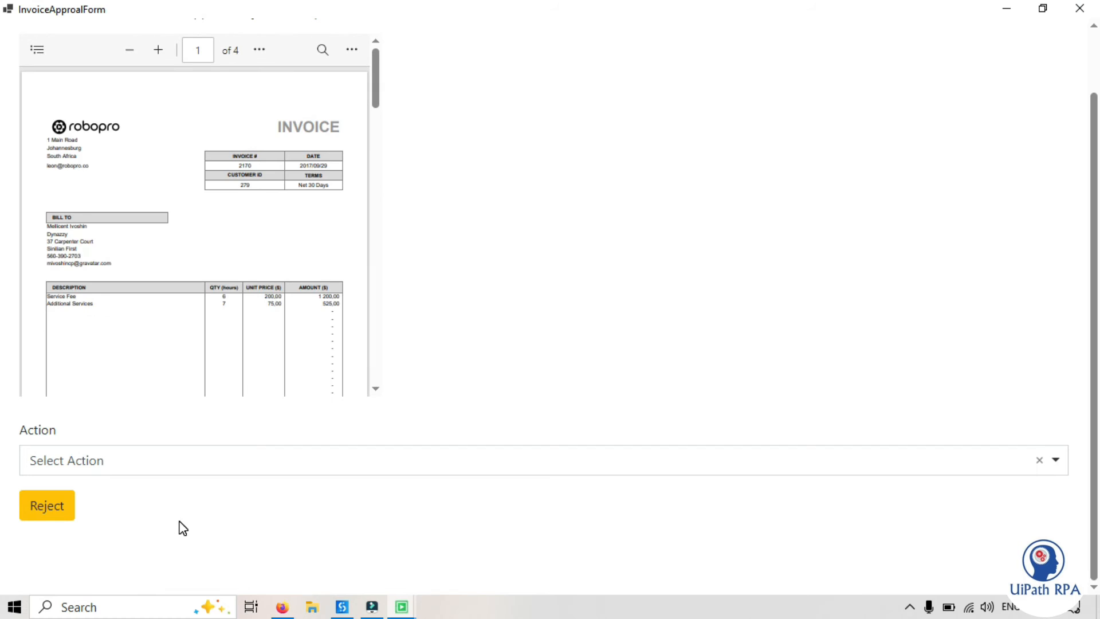
Test the remarks field in the running form by choosing Approve and then Reject as the action, and enter the remarks box
scroll(179, 521, "up", 2)
scroll(180, 550, "down", 1)
left_click(104, 462)
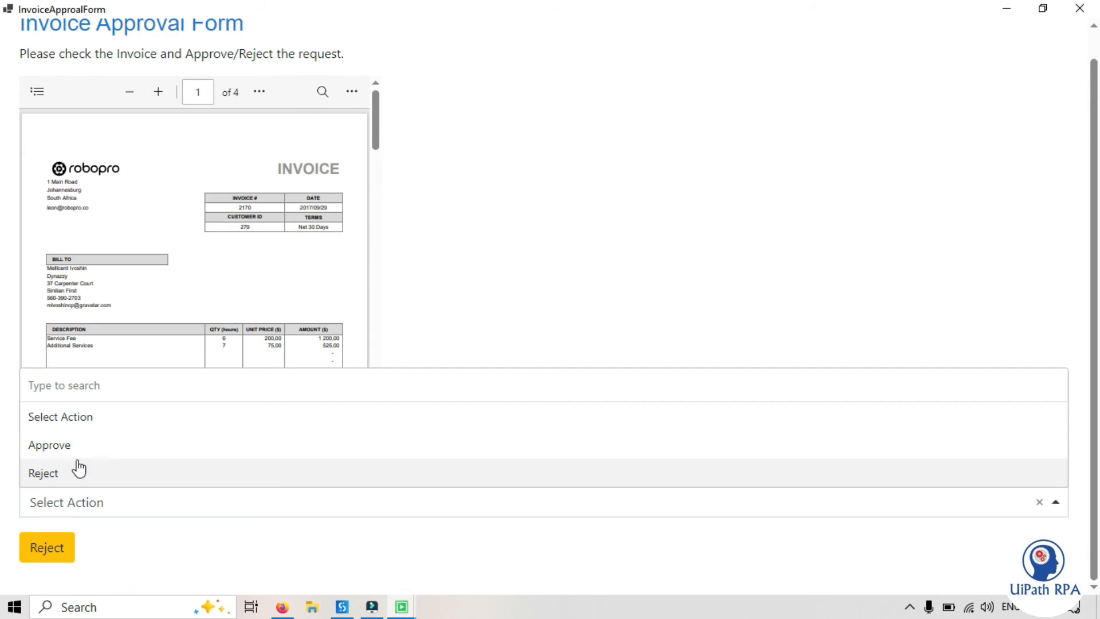
left_click(78, 440)
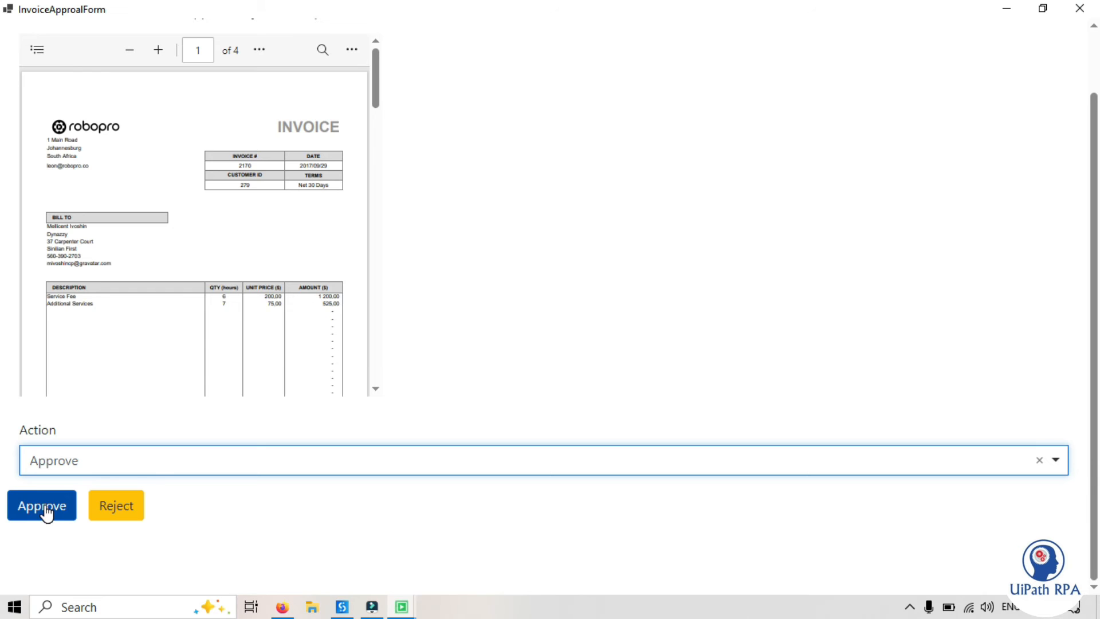
left_click(147, 459)
left_click(64, 475)
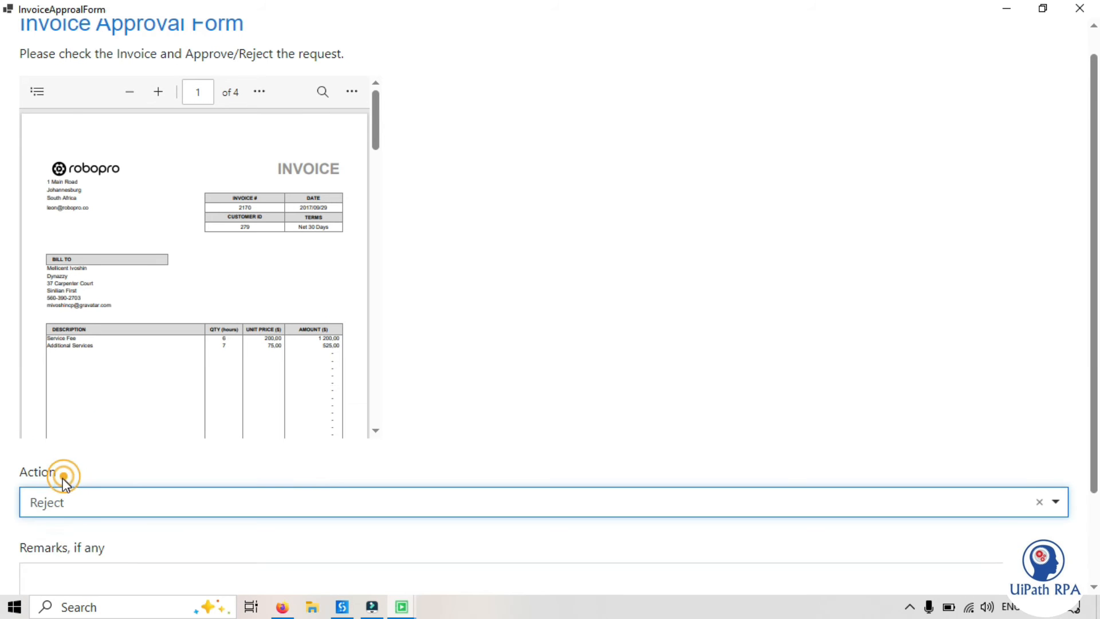
scroll(69, 493, "down", 2)
left_click(56, 441)
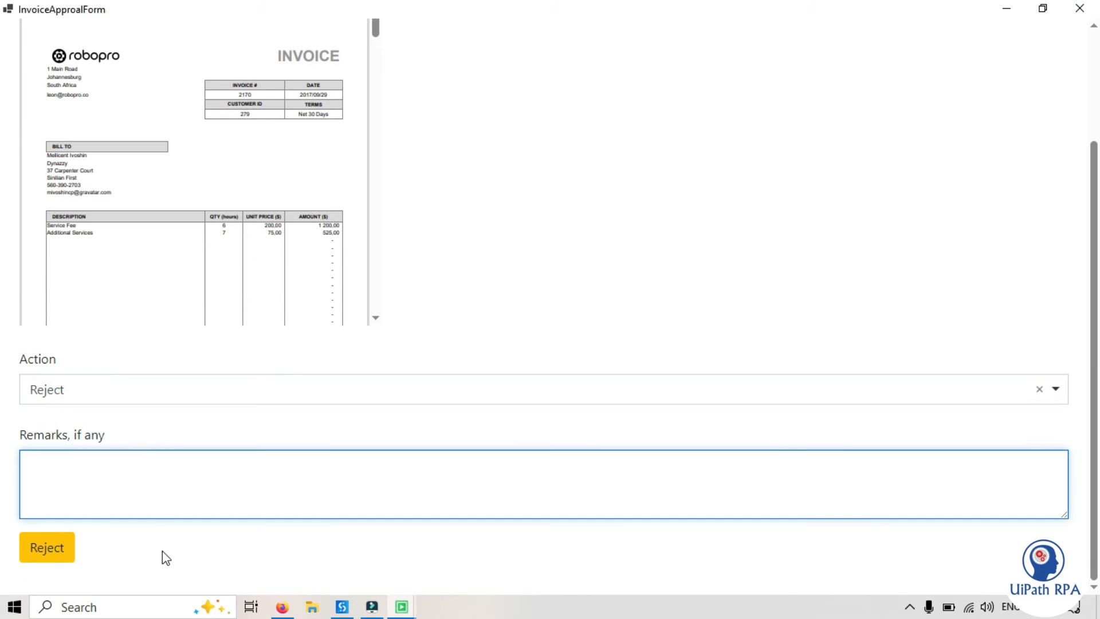
Reset the action to Select Action in the running form to check the remarks field and Reject button, and close the form
left_click(84, 553)
left_click(66, 439)
left_click(82, 400)
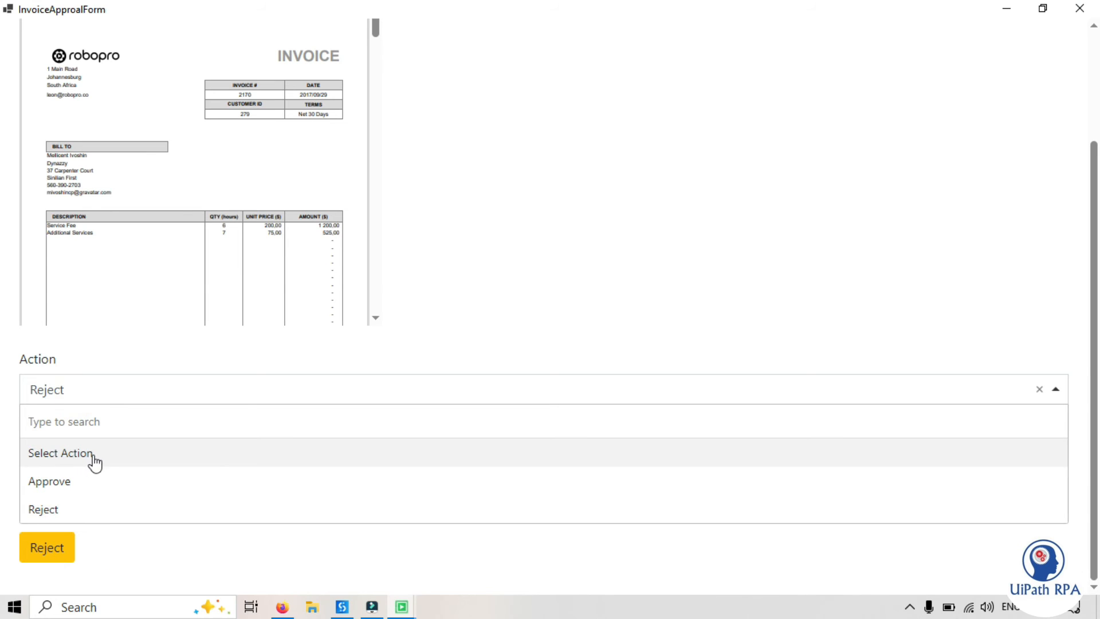
left_click(93, 454)
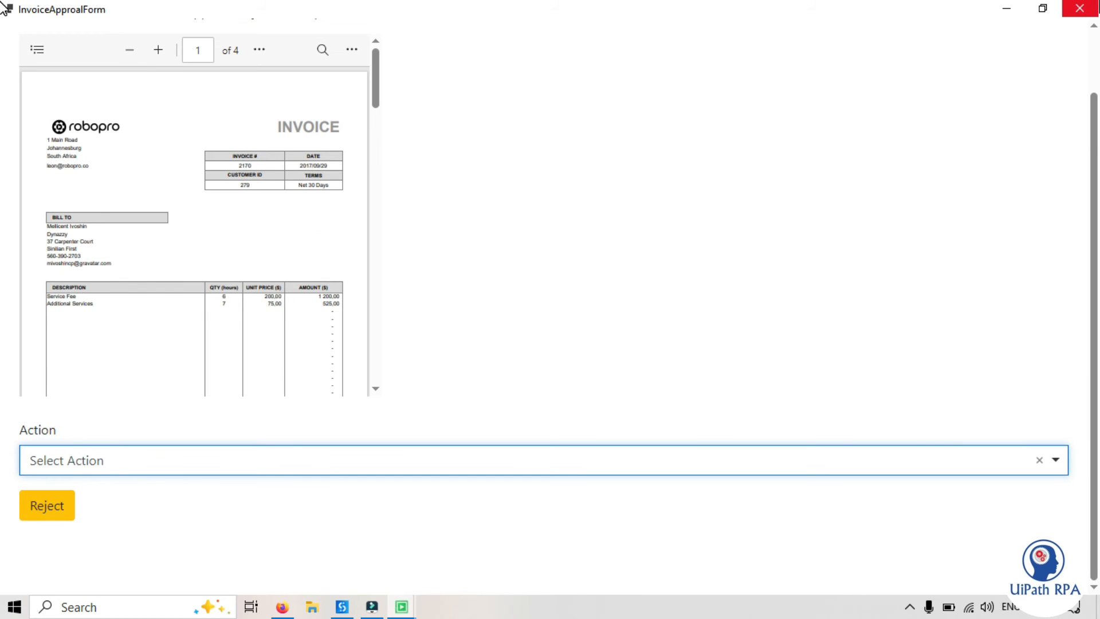
left_click(1078, 9)
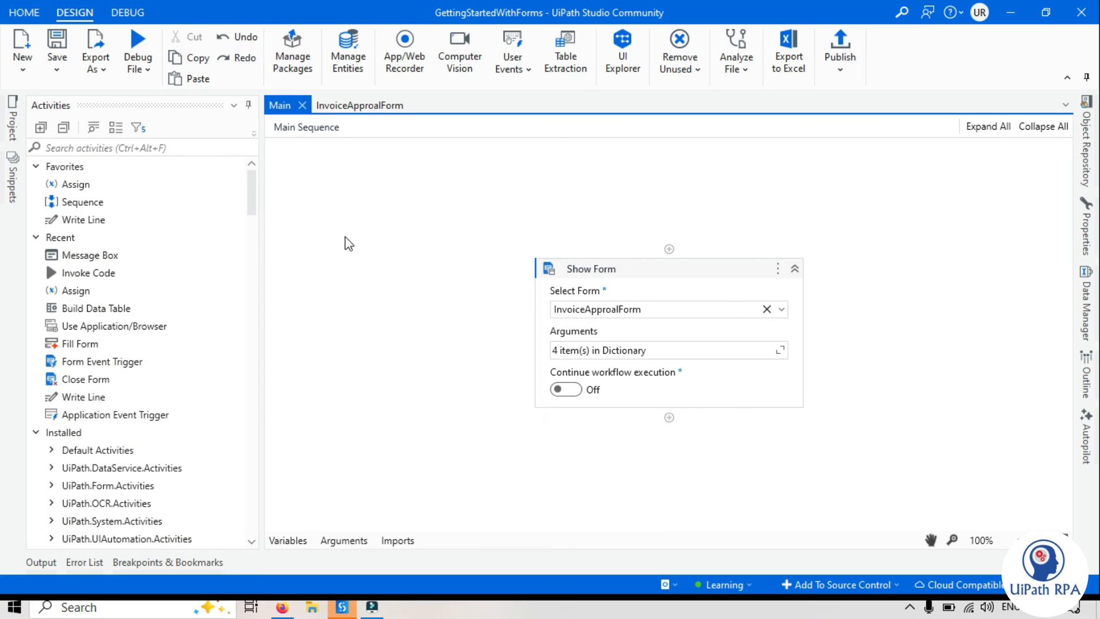
Return to the InvoiceApproalForm design and open the advanced conditional settings of the Reject button
left_click(361, 106)
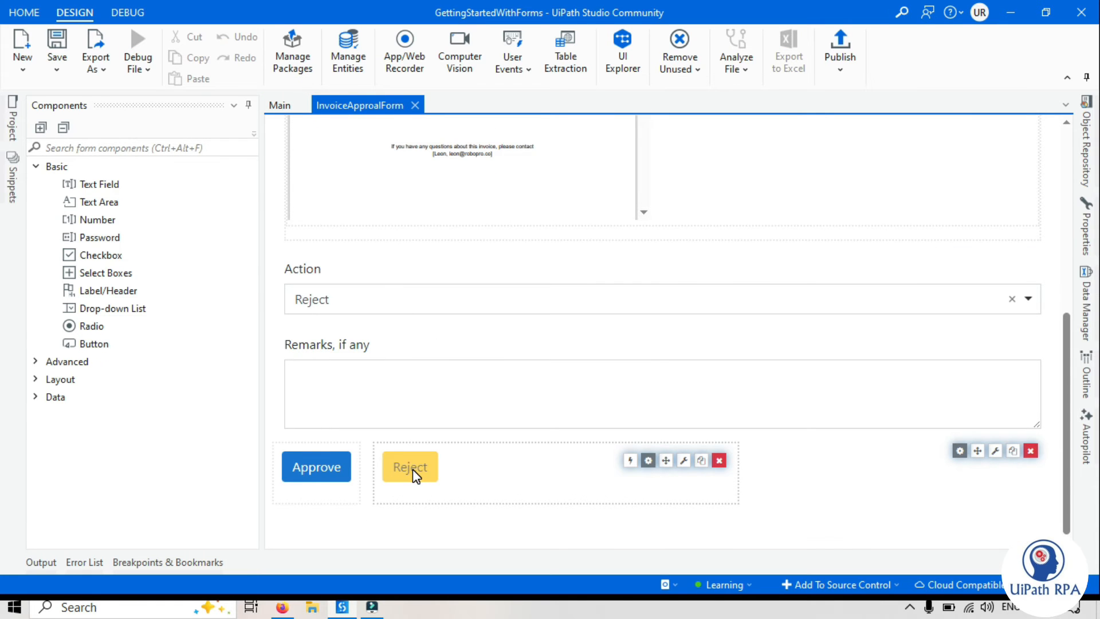
left_click(648, 461)
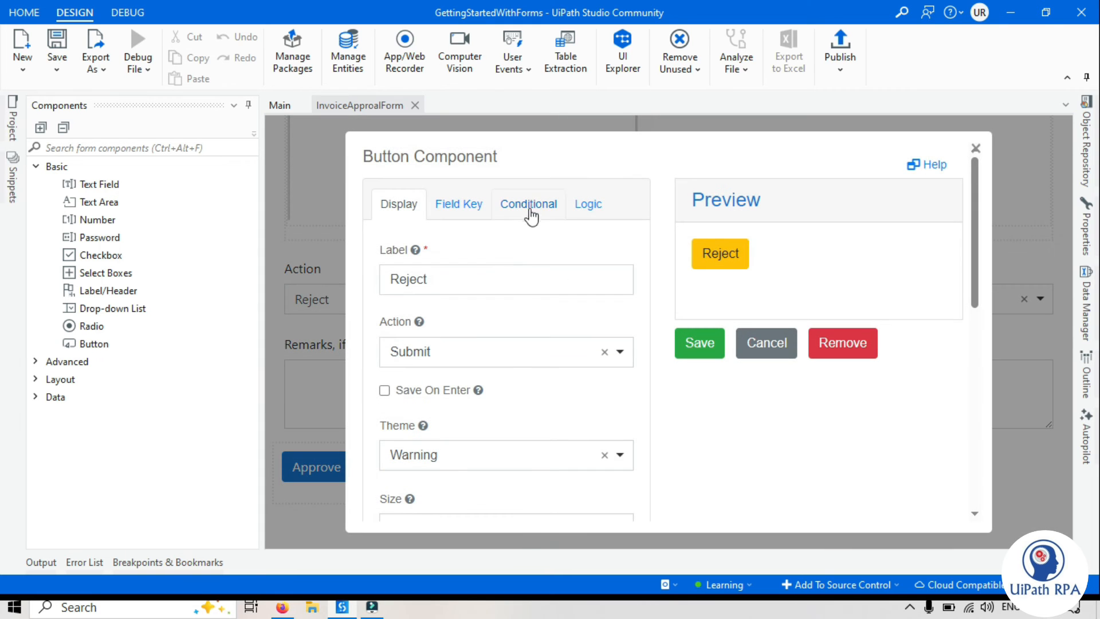
left_click(529, 208)
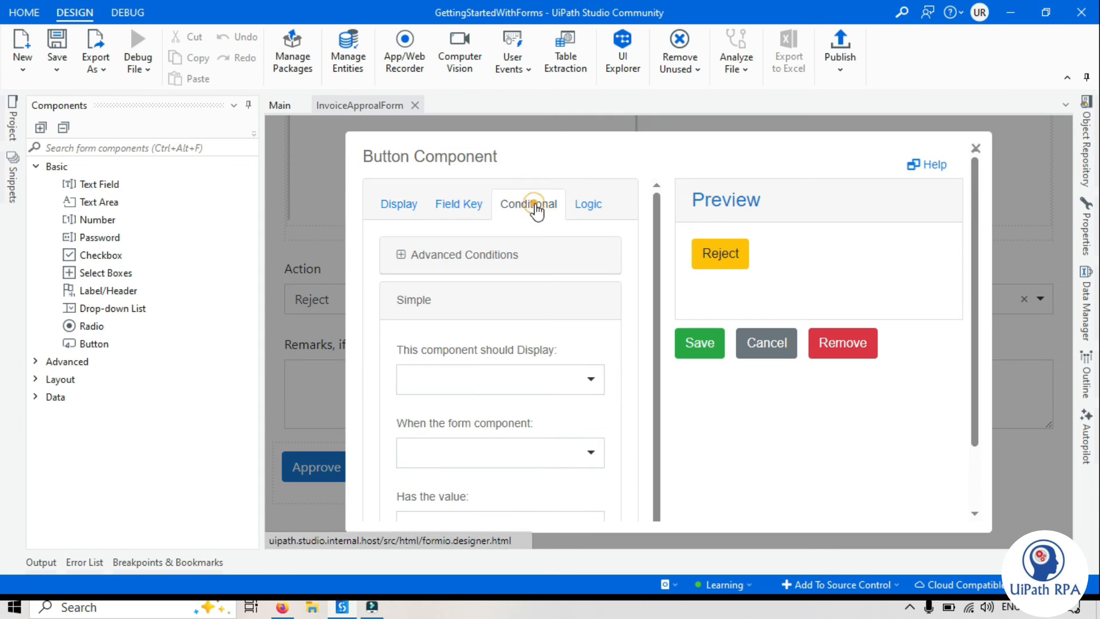
left_click(404, 256)
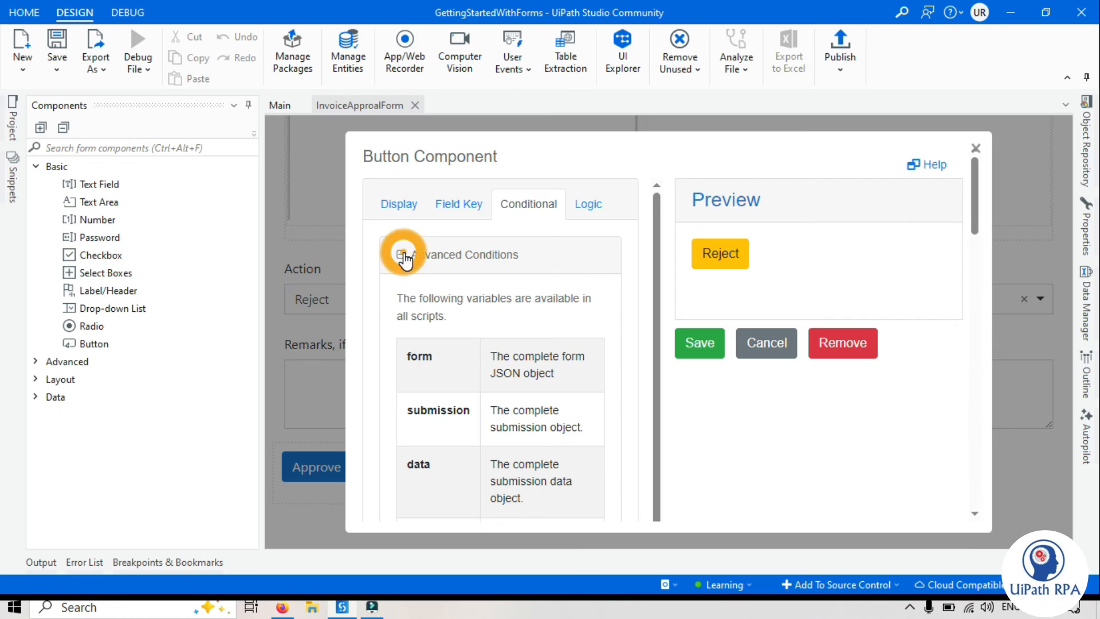
Examine the available script variables, especially data, and the JavaScript and JSONLogic sections of the advanced conditions
scroll(412, 269, "down", 1)
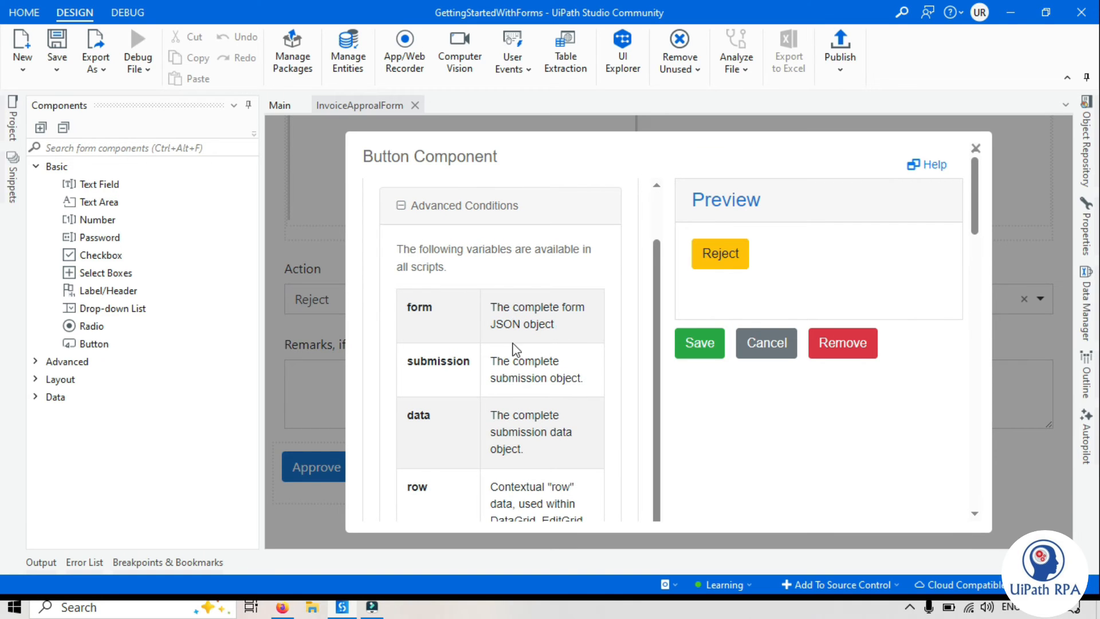
scroll(515, 350, "down", 3)
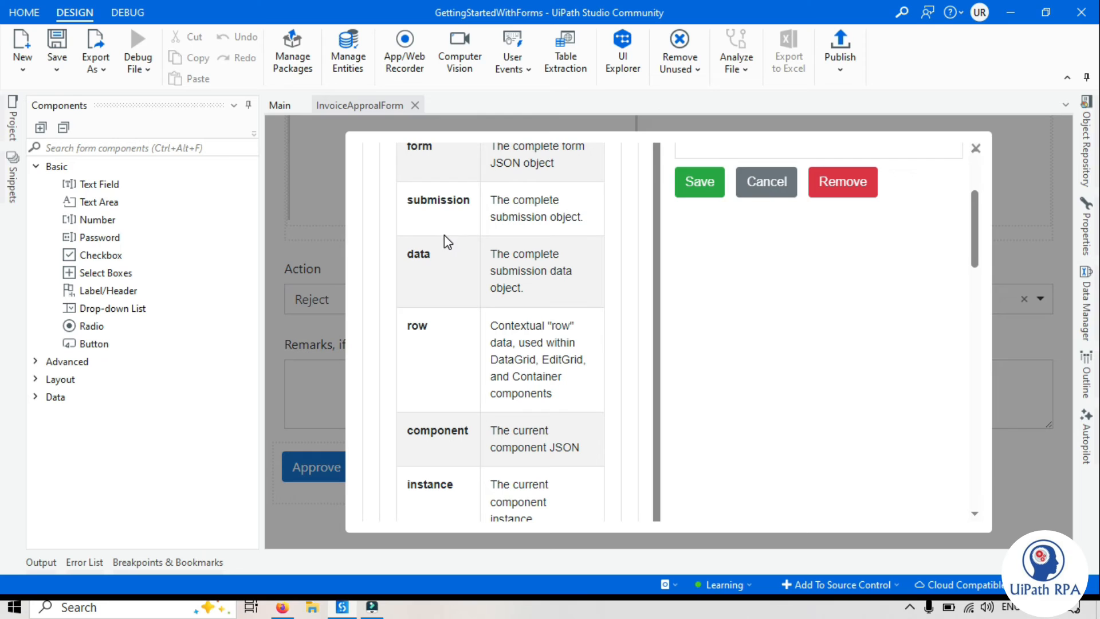
double_click(410, 255)
left_click(610, 283)
scroll(502, 324, "down", 10)
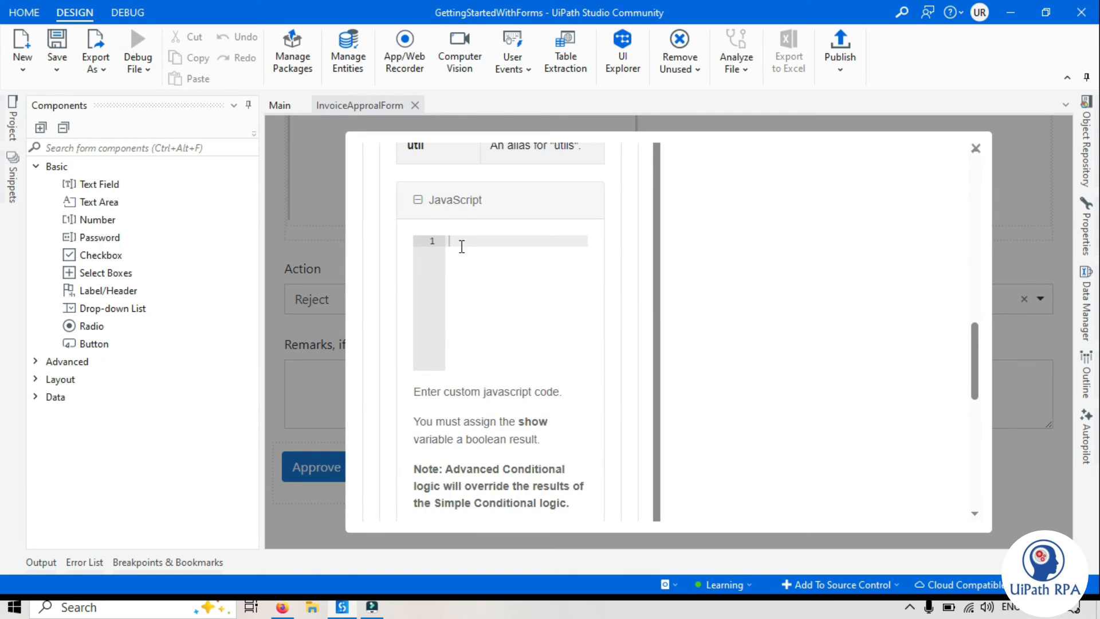
left_click(415, 200)
left_click(414, 200)
left_click(415, 200)
left_click(418, 245)
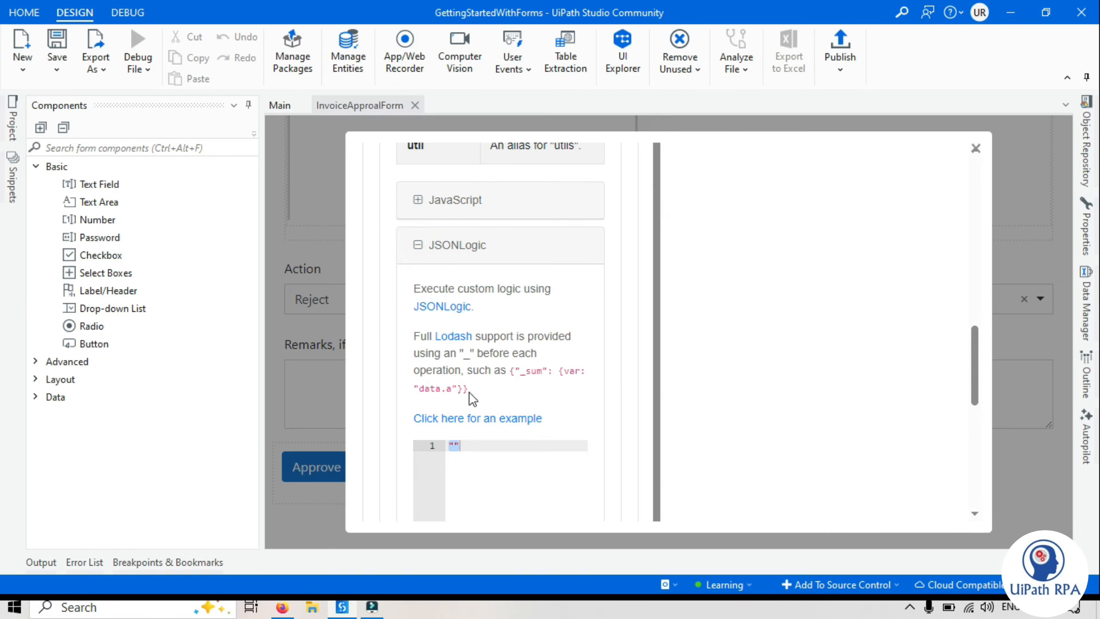
left_click(418, 245)
left_click(417, 199)
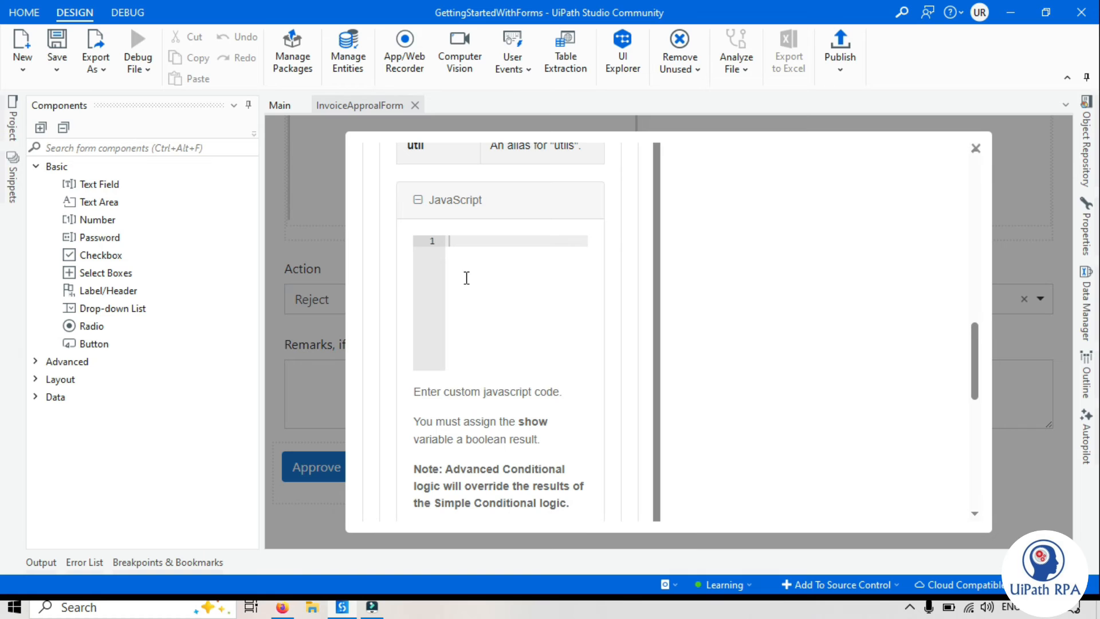
Enter the JavaScript comparison data.actionDropdown=== "reject" as the Reject button's advanced condition and check the full line
scroll(747, 348, "up", 2)
scroll(737, 339, "down", 2)
left_click(460, 243)
type("===")
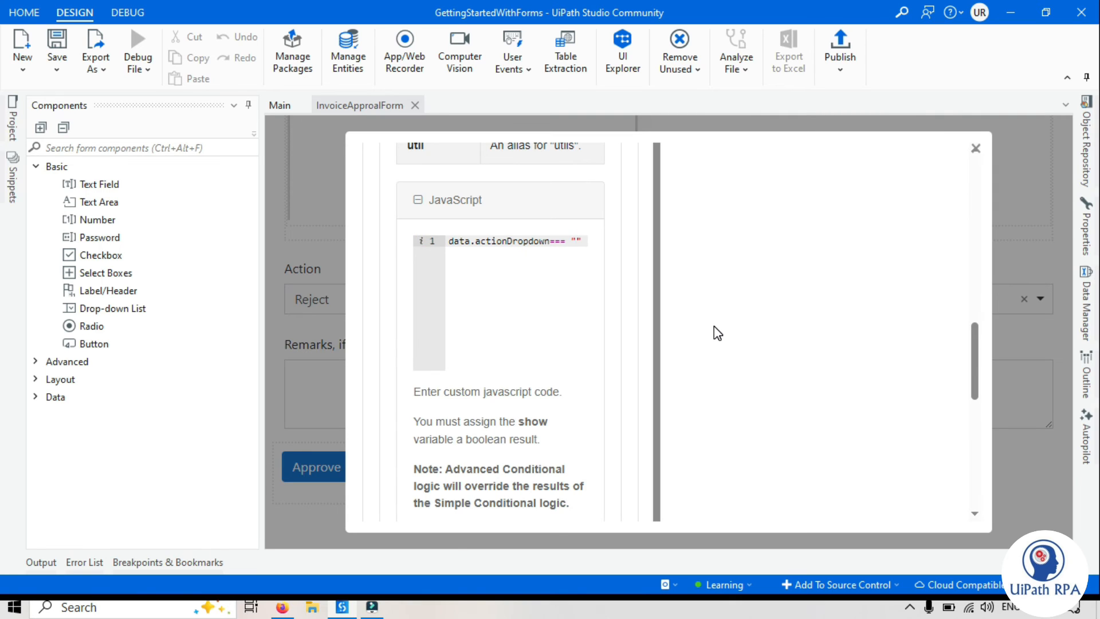
type("reject")
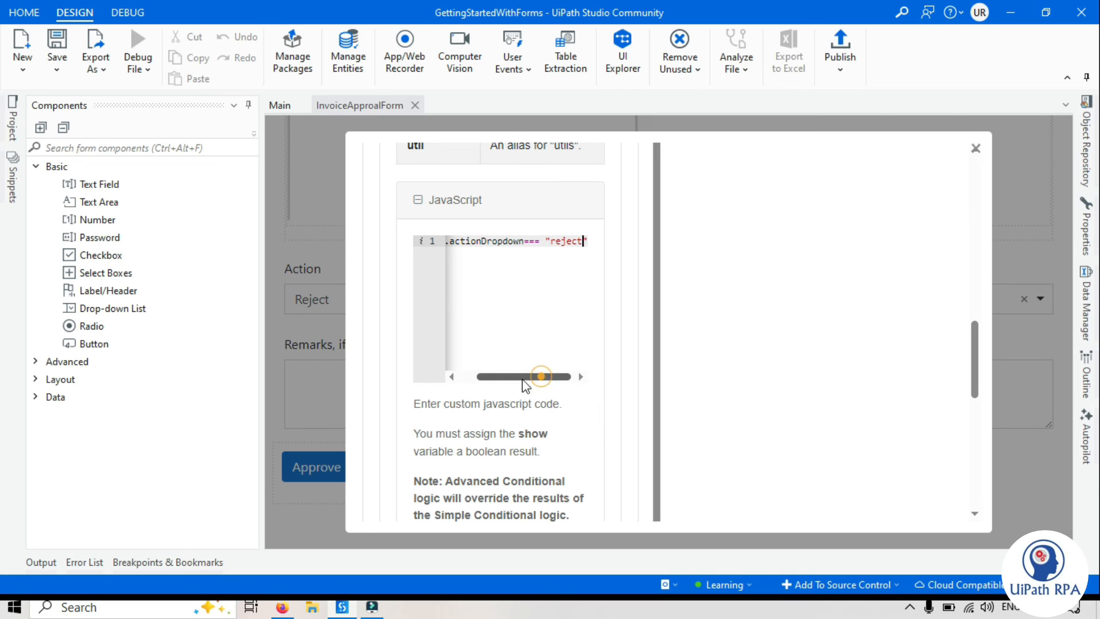
left_click_drag(545, 377, 528, 377)
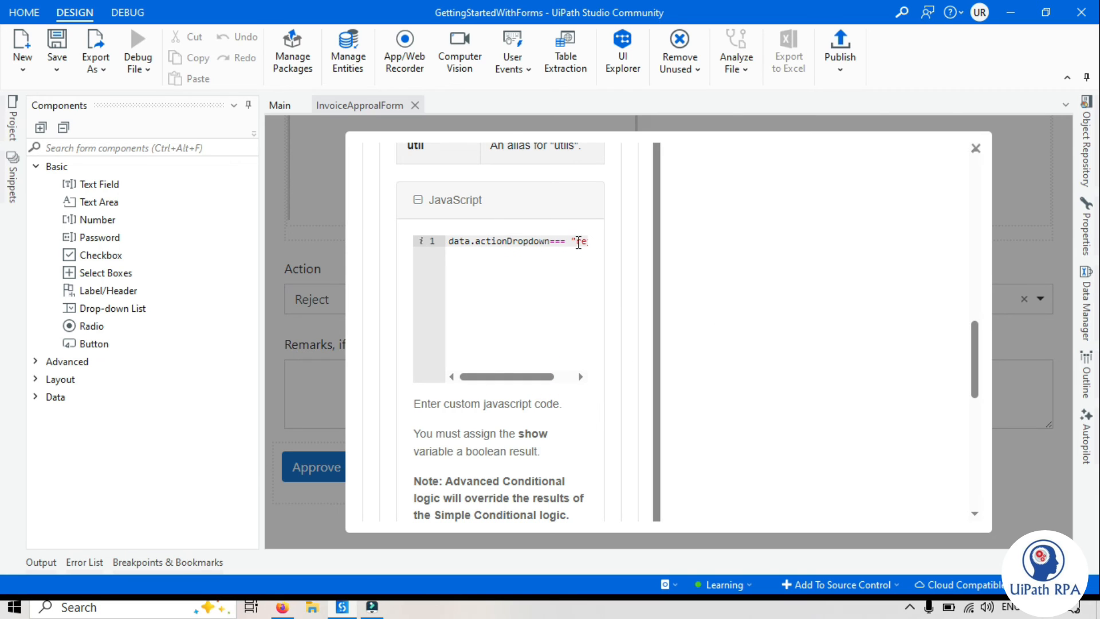
left_click_drag(528, 376, 521, 377)
left_click_drag(497, 376, 448, 374)
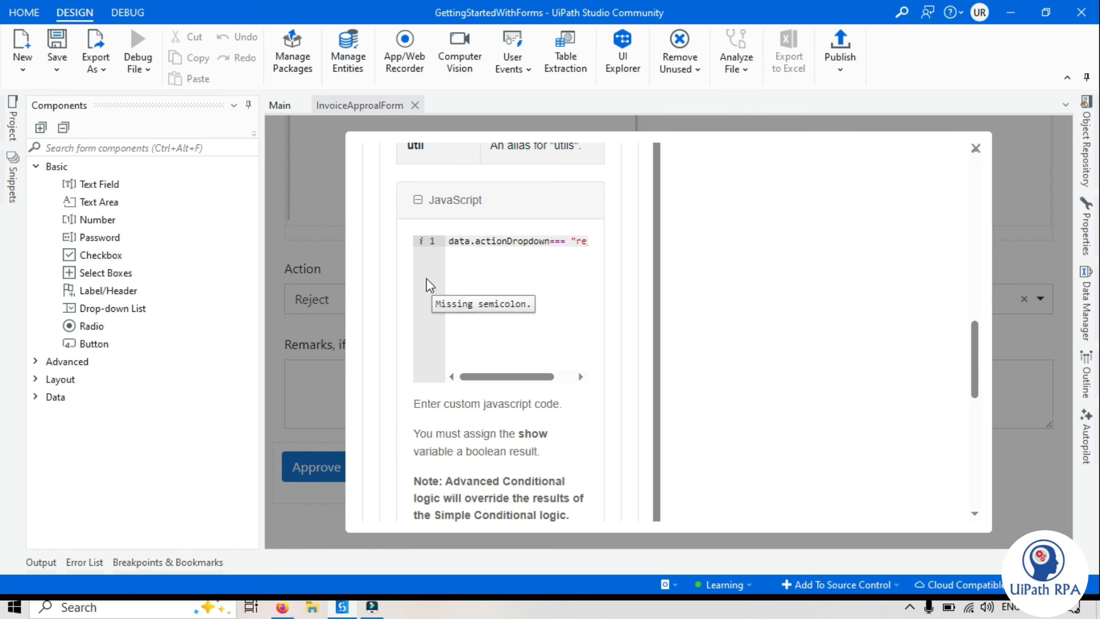
left_click_drag(520, 375, 575, 377)
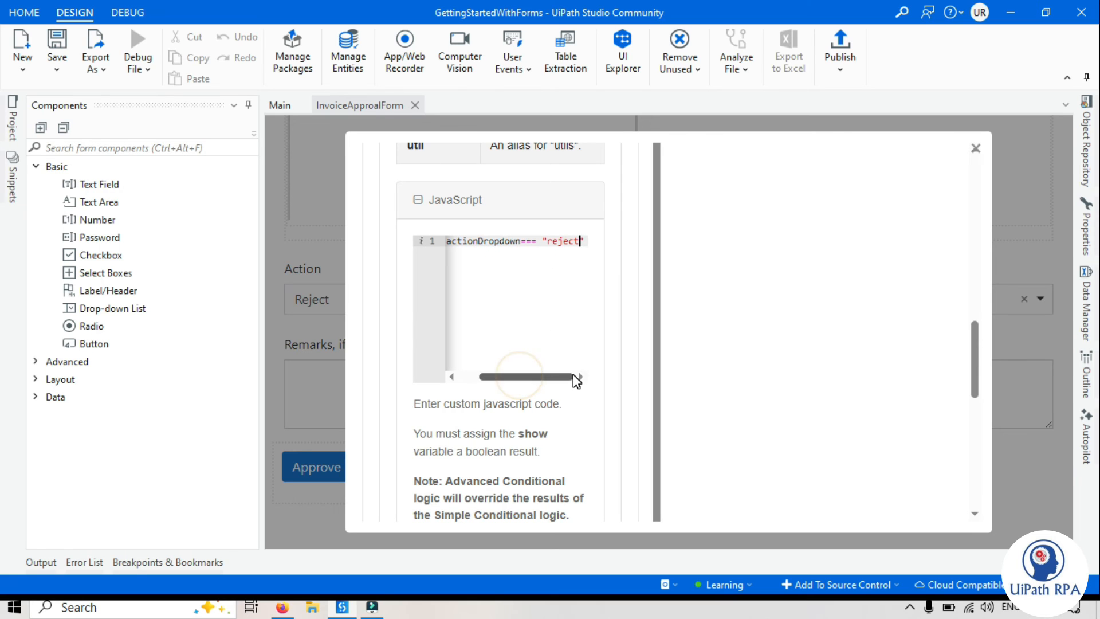
left_click(574, 375)
Insert "Show = " before the comparison in the Reject button's JavaScript condition and check it against the note on the show variable
scroll(536, 294, "down", 1)
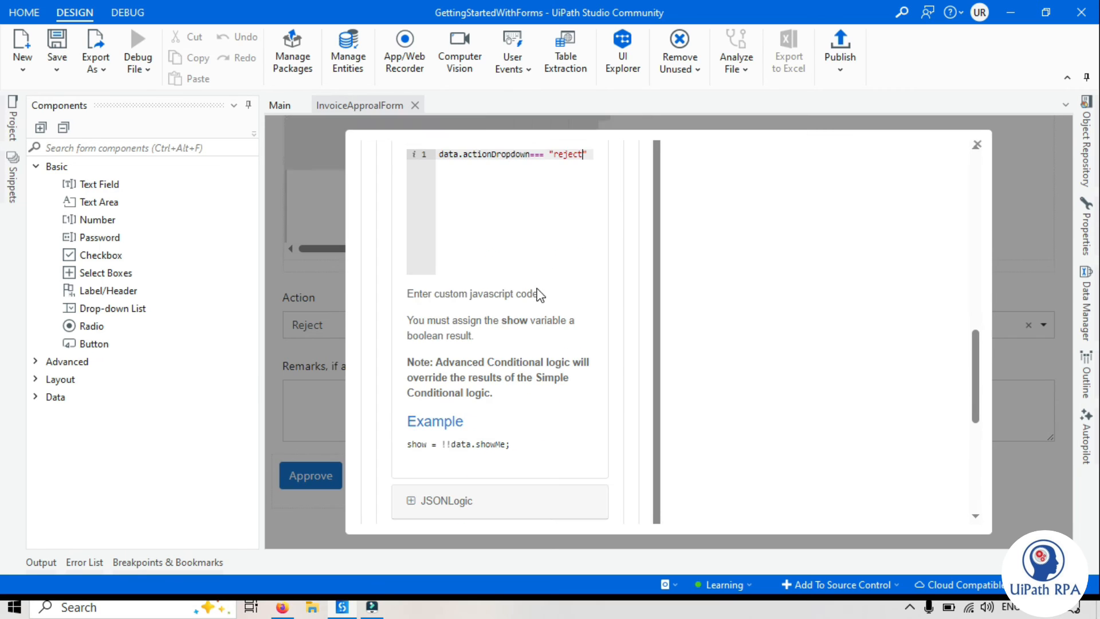
scroll(501, 325, "up", 1)
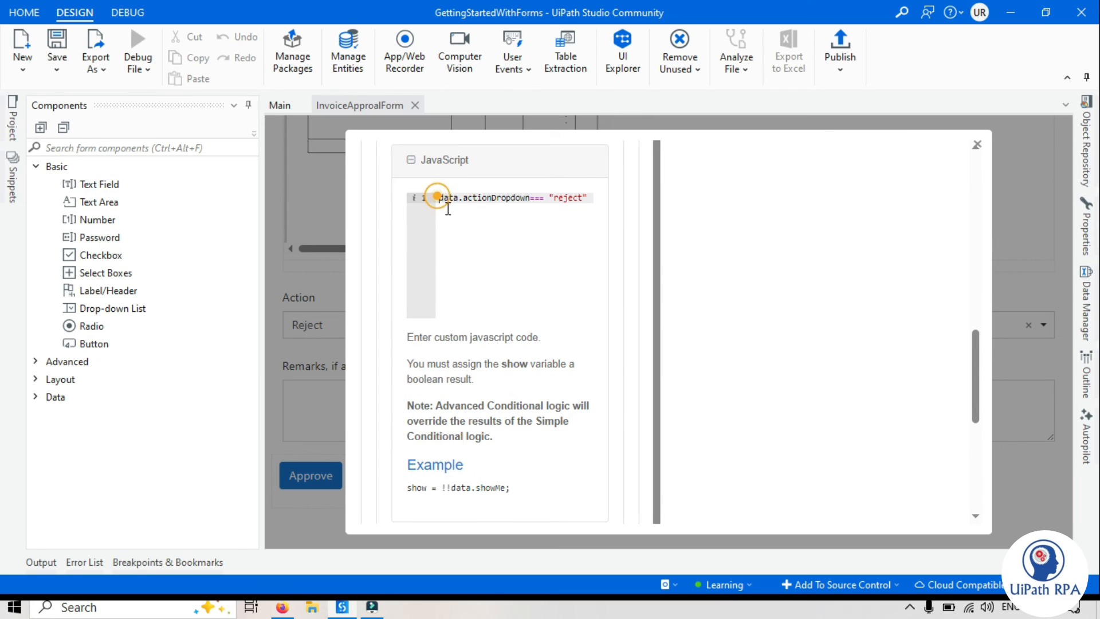
type("Show")
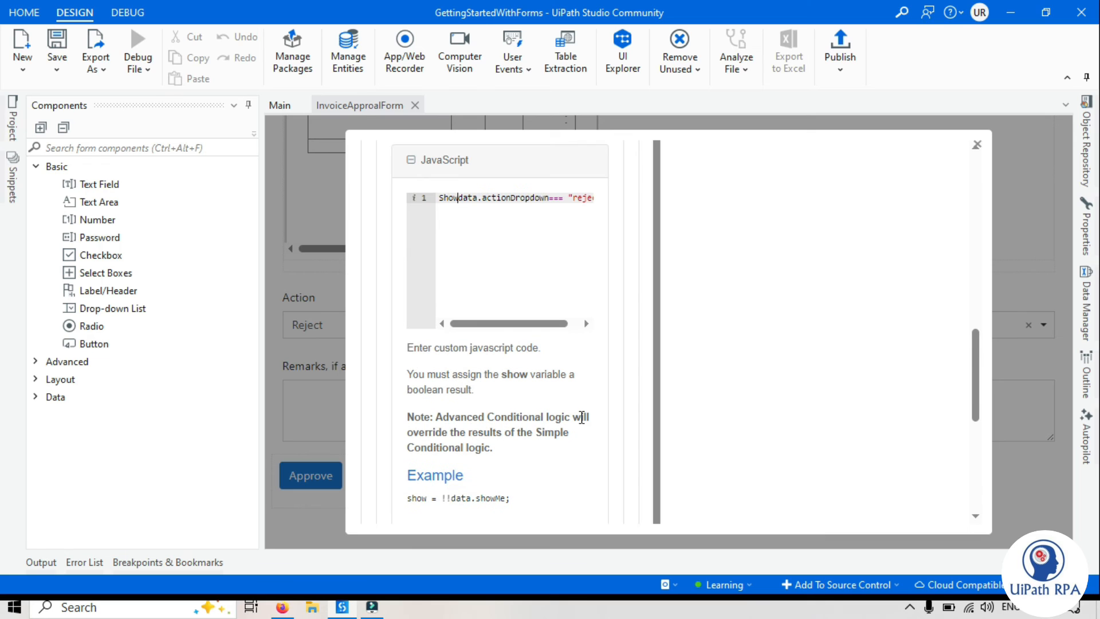
type(" =")
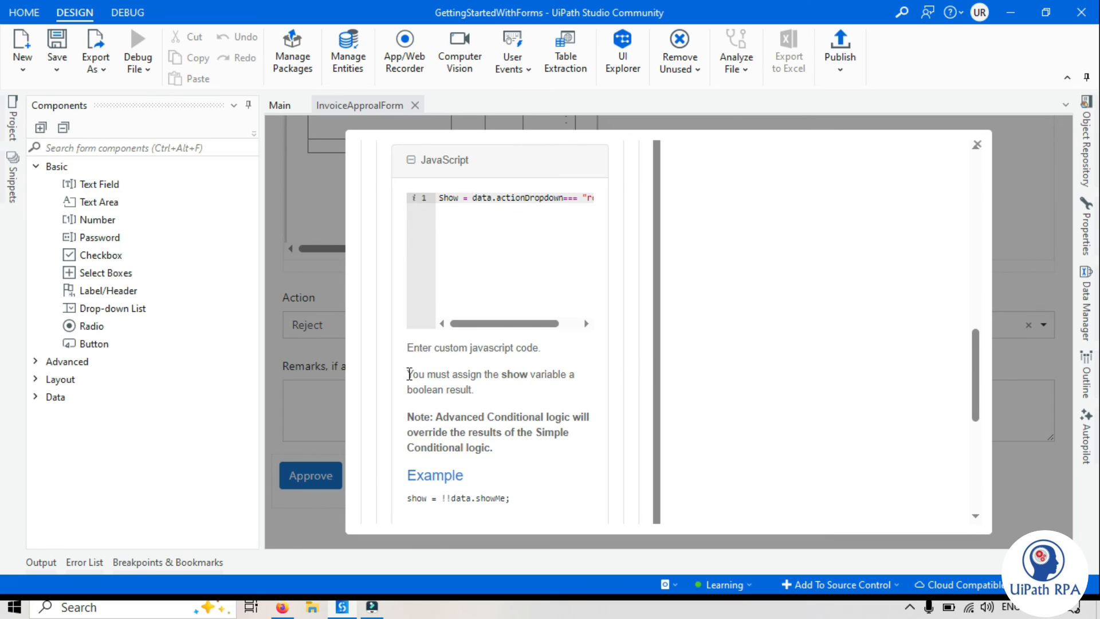
left_click_drag(409, 374, 469, 378)
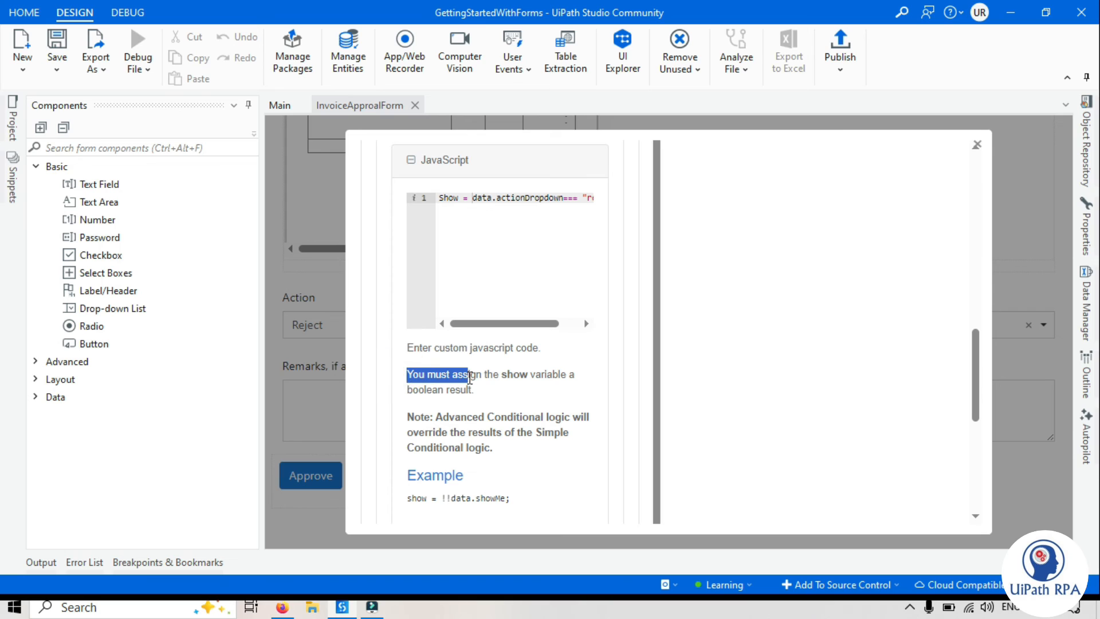
left_click(504, 377)
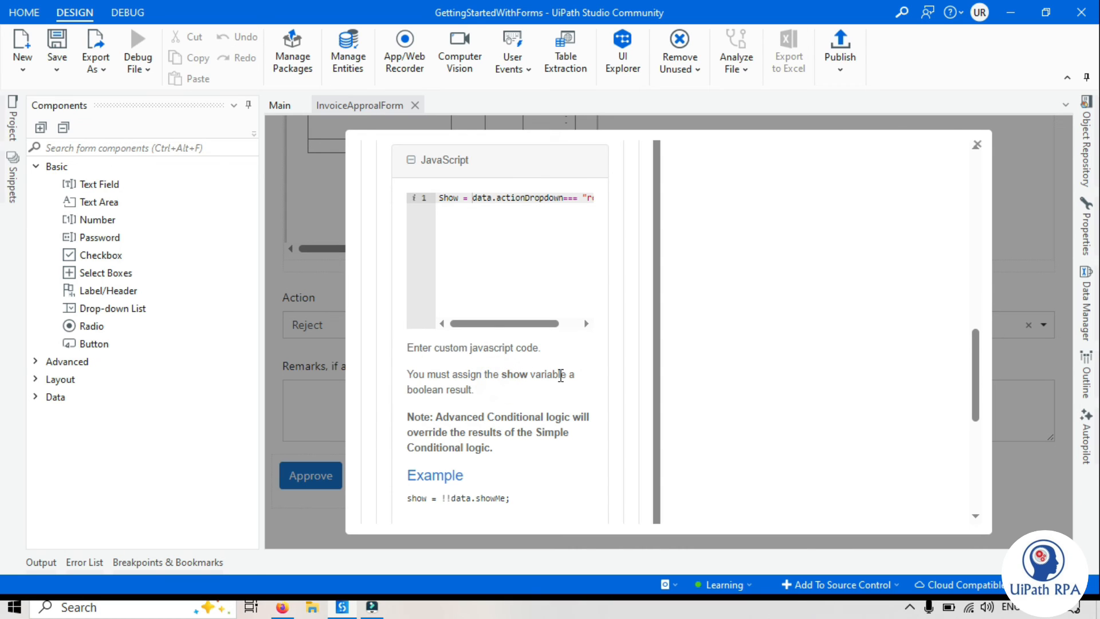
left_click(441, 199)
left_click(517, 324)
left_click_drag(517, 324, 572, 327)
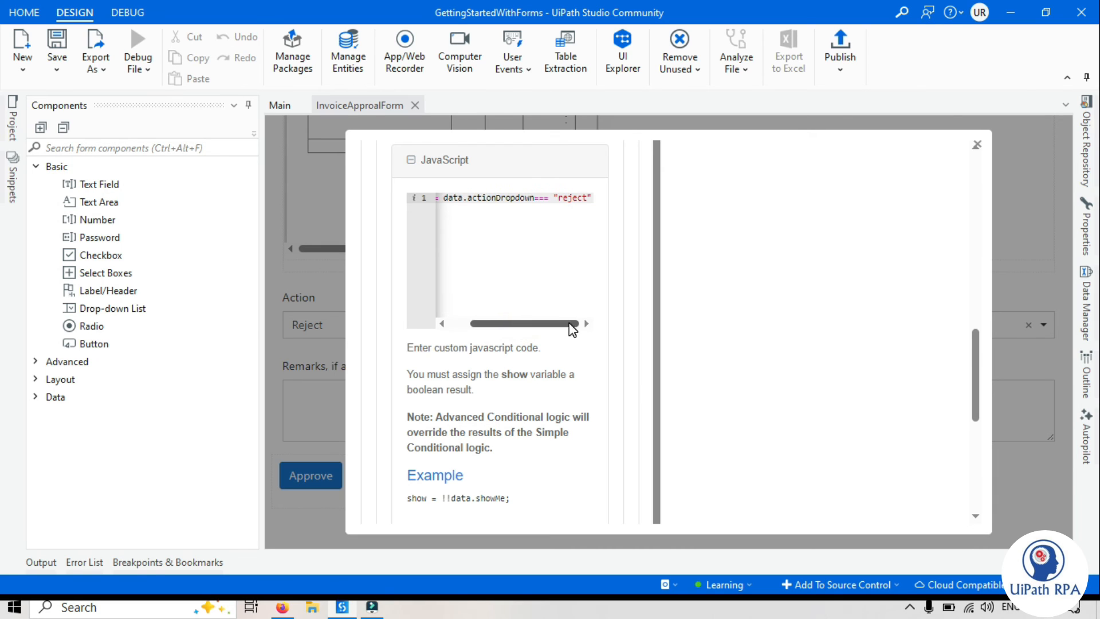
Review the Reject button's JavaScript condition, leave the simple conditions empty, and save the component
scroll(560, 375, "up", 3)
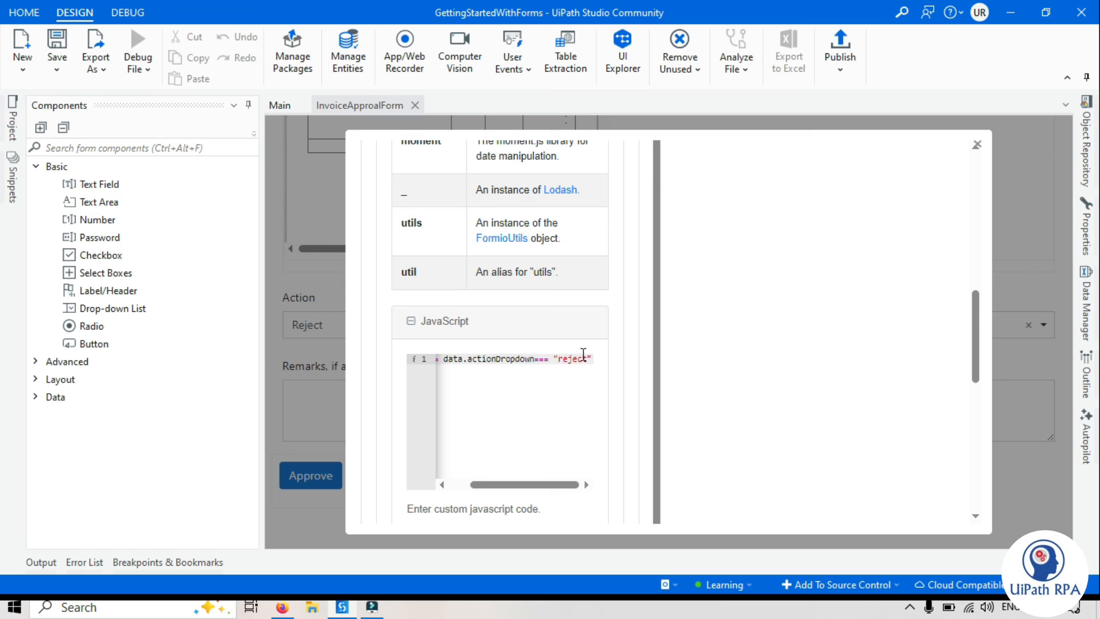
left_click(536, 359)
left_click(586, 484)
scroll(772, 382, "down", 5)
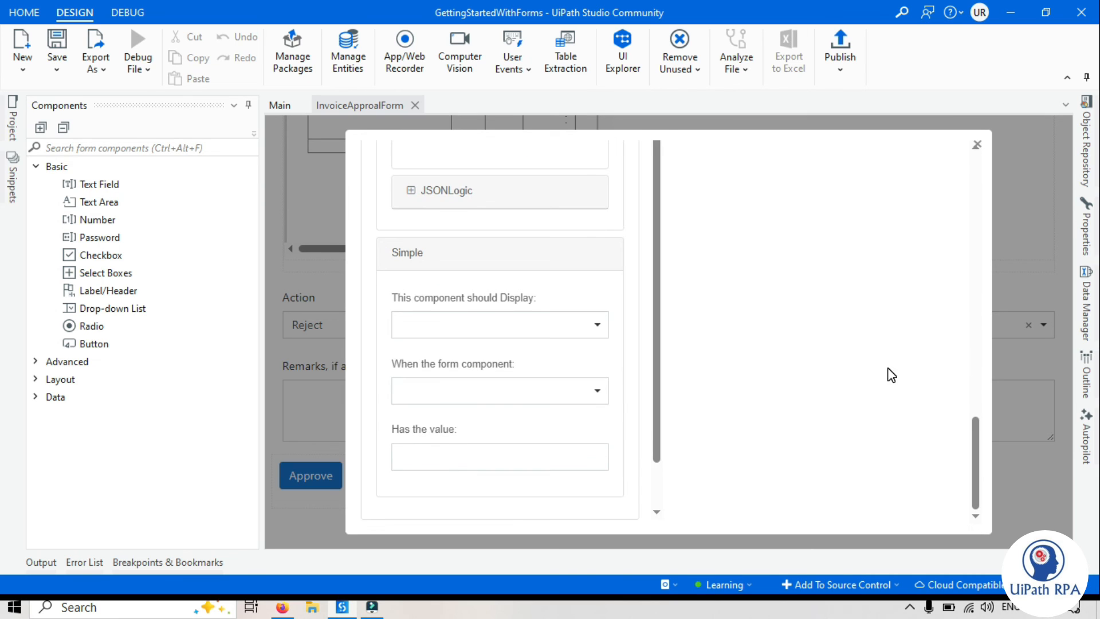
scroll(888, 373, "up", 15)
left_click(689, 326)
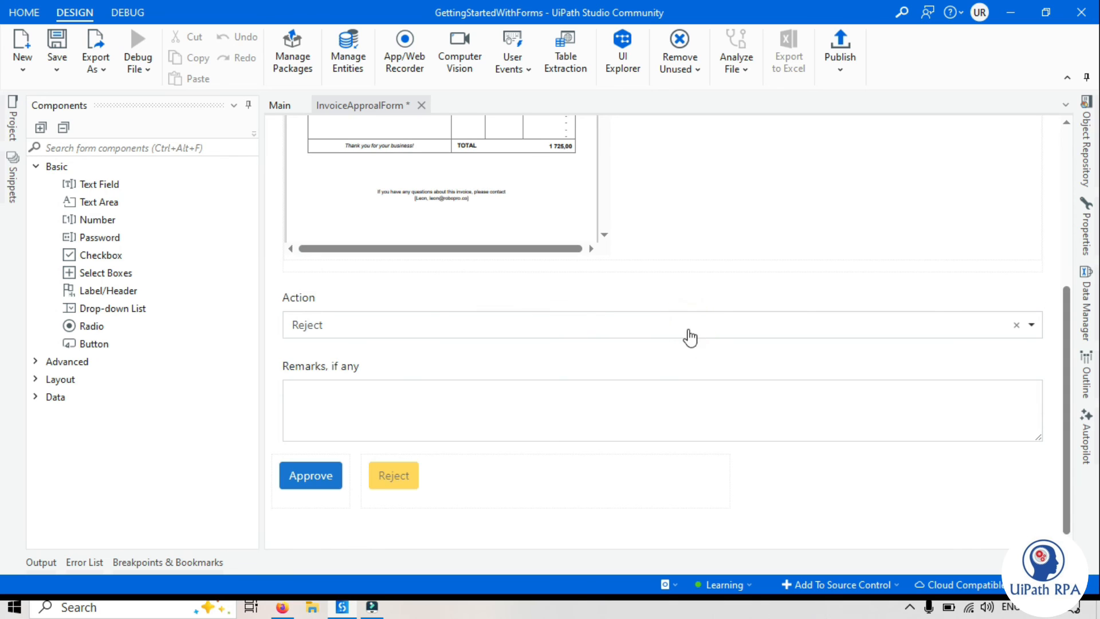
Check the Action choices in the form design, save the form, and return to the Main workflow
left_click(341, 333)
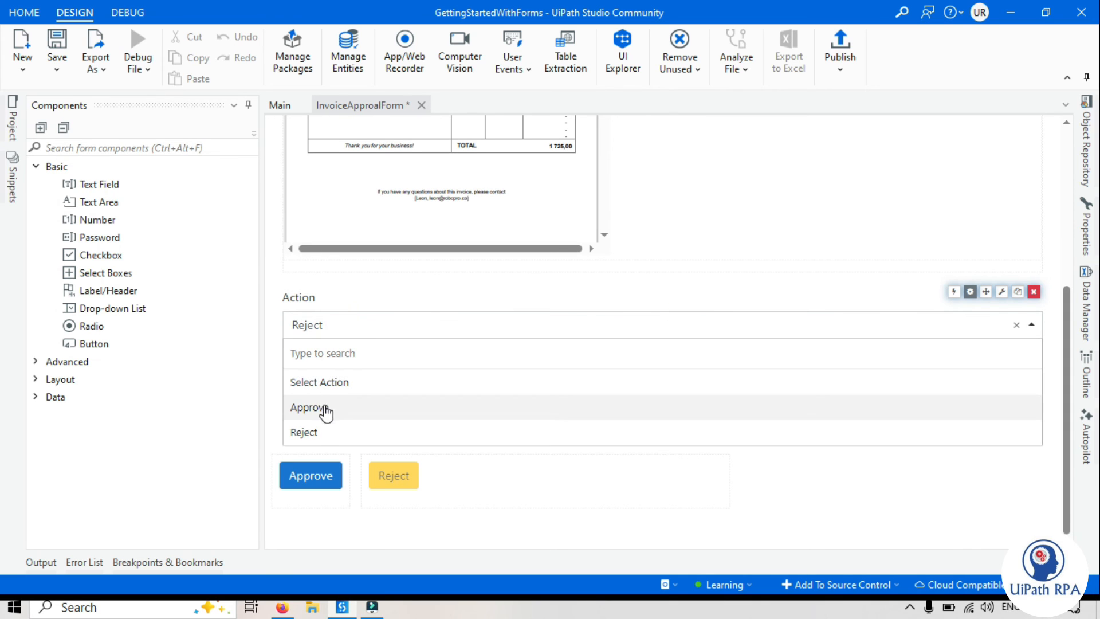
left_click(564, 523)
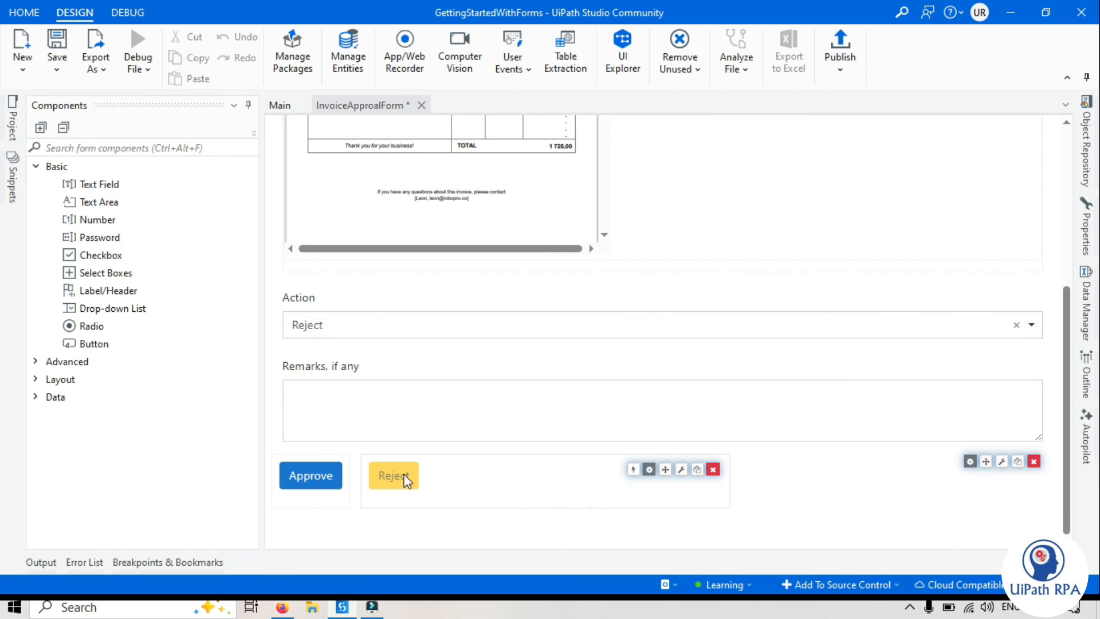
key("ctrl+s")
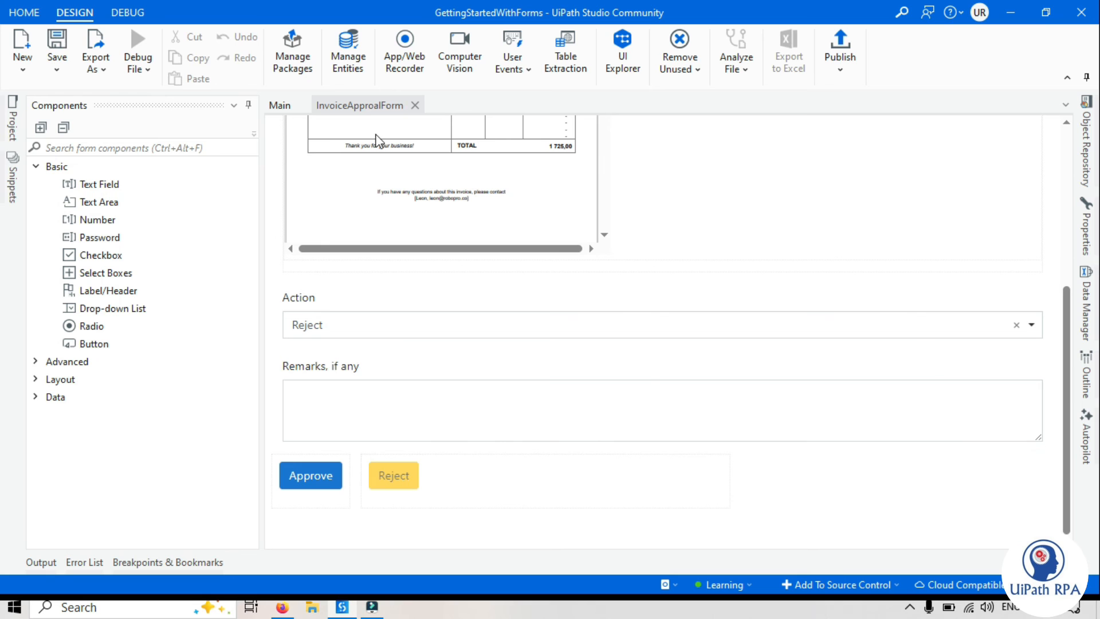
left_click(279, 105)
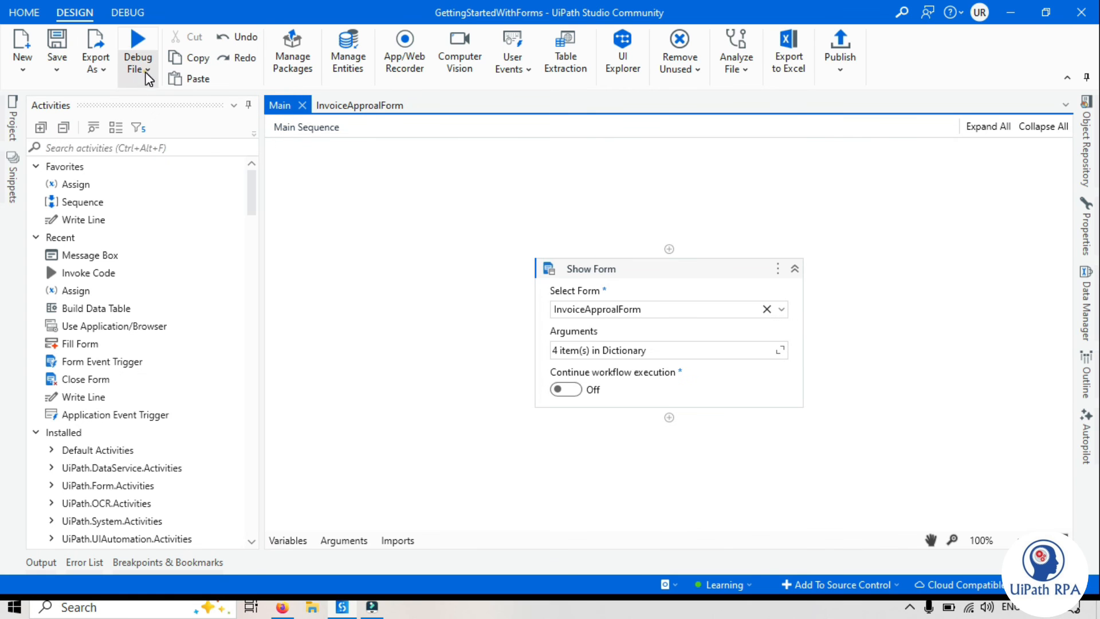
Run the Main workflow and set the Action to Approve in the opened invoice approval form to test the button's condition
left_click(138, 56)
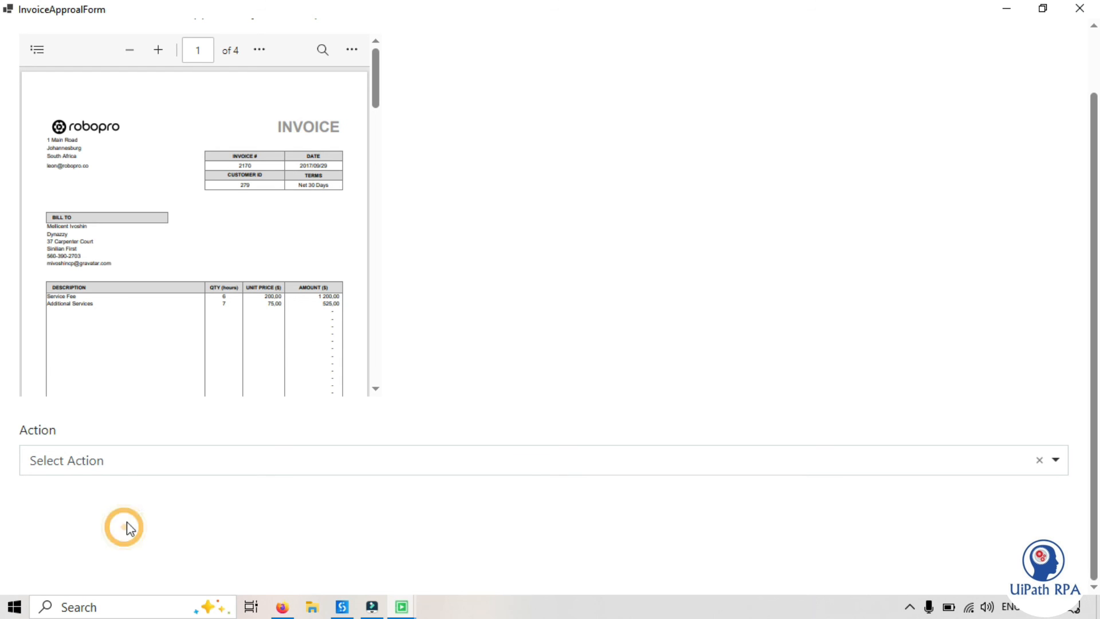
left_click(117, 459)
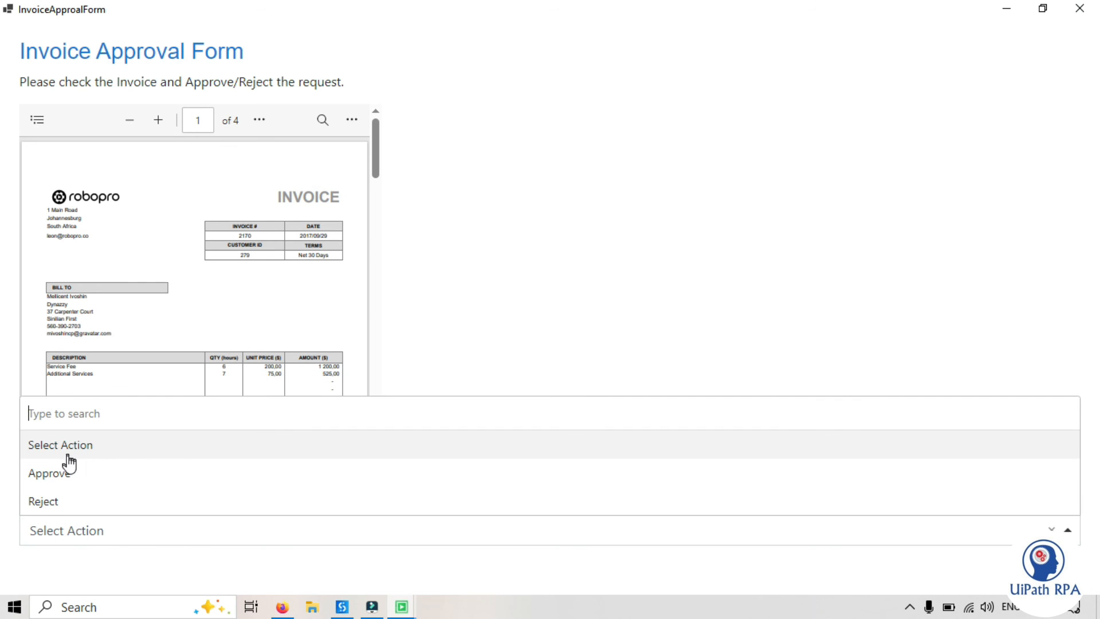
left_click(72, 475)
left_click(139, 531)
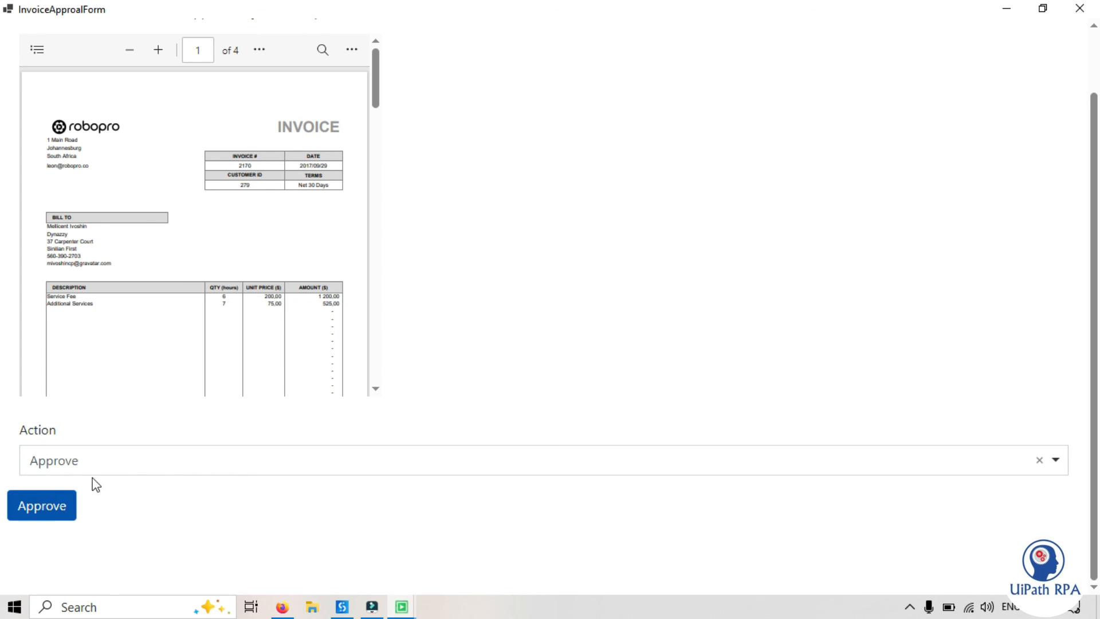
Change the running form's Action to Reject and check the fields below it
left_click(125, 462)
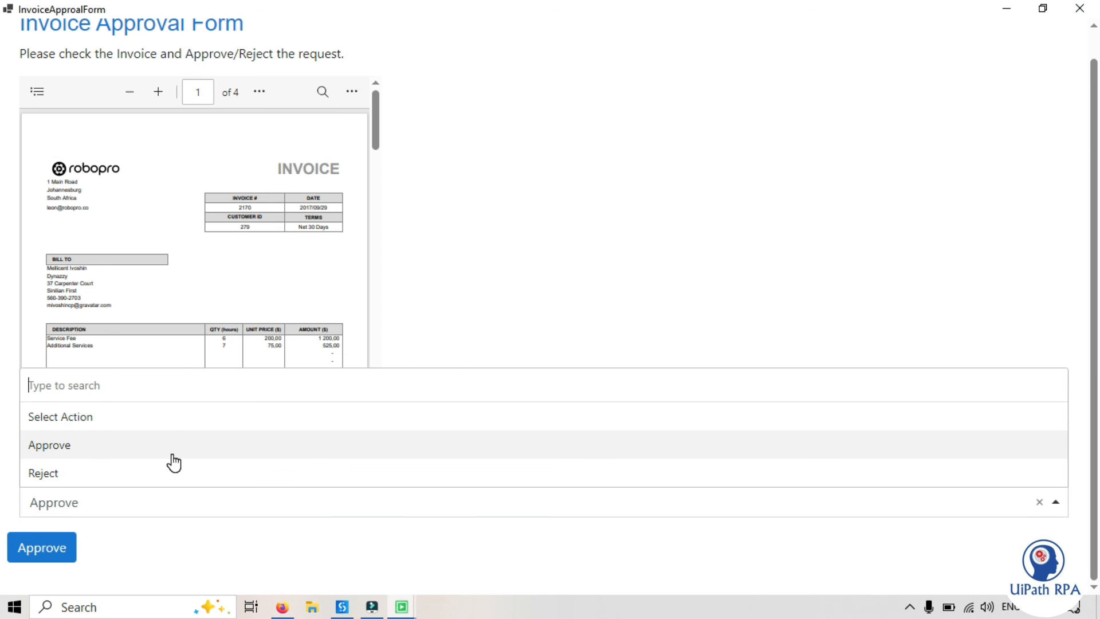
left_click(78, 475)
scroll(81, 470, "down", 2)
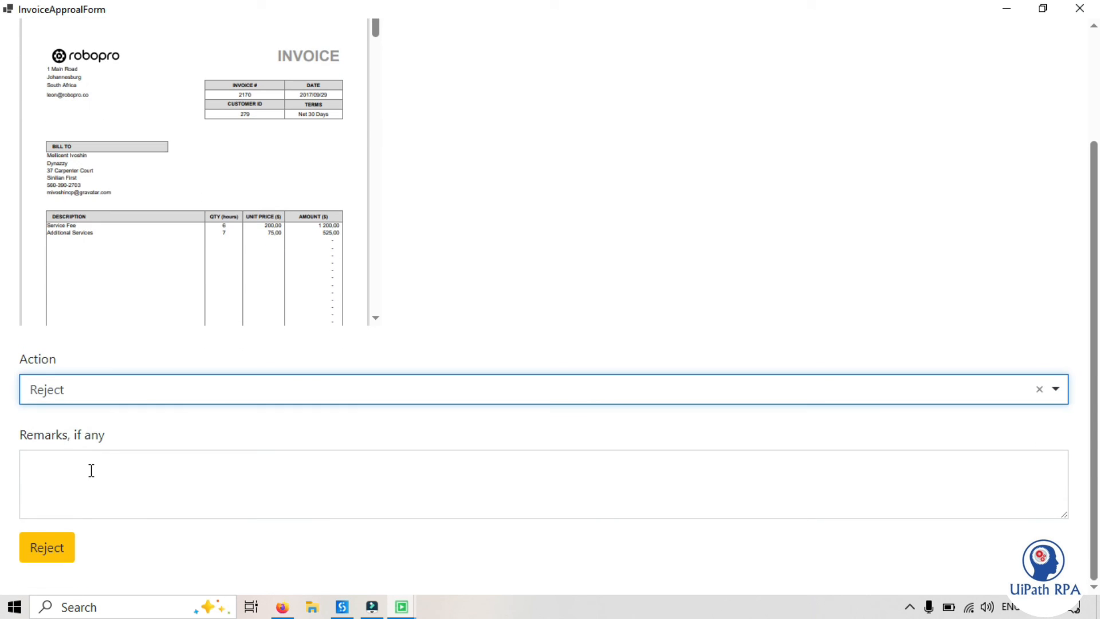
Enter the remark "This is rejected because of Invoice Amount greater than 1 Lac" and submit the form as rejected
left_click(69, 427)
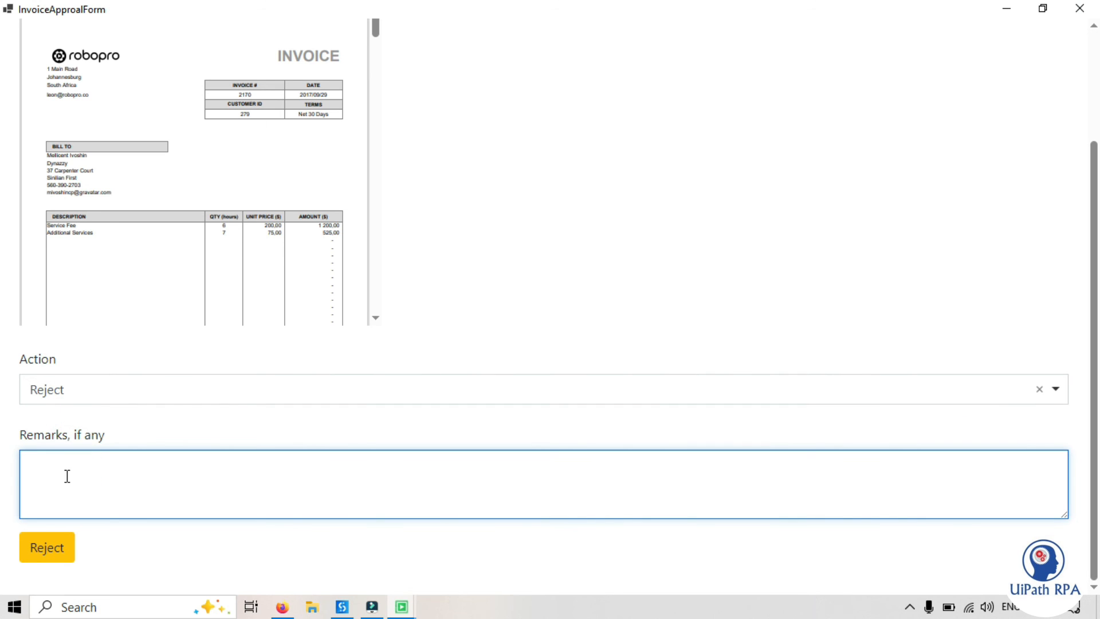
type("This is rejected becaus eo")
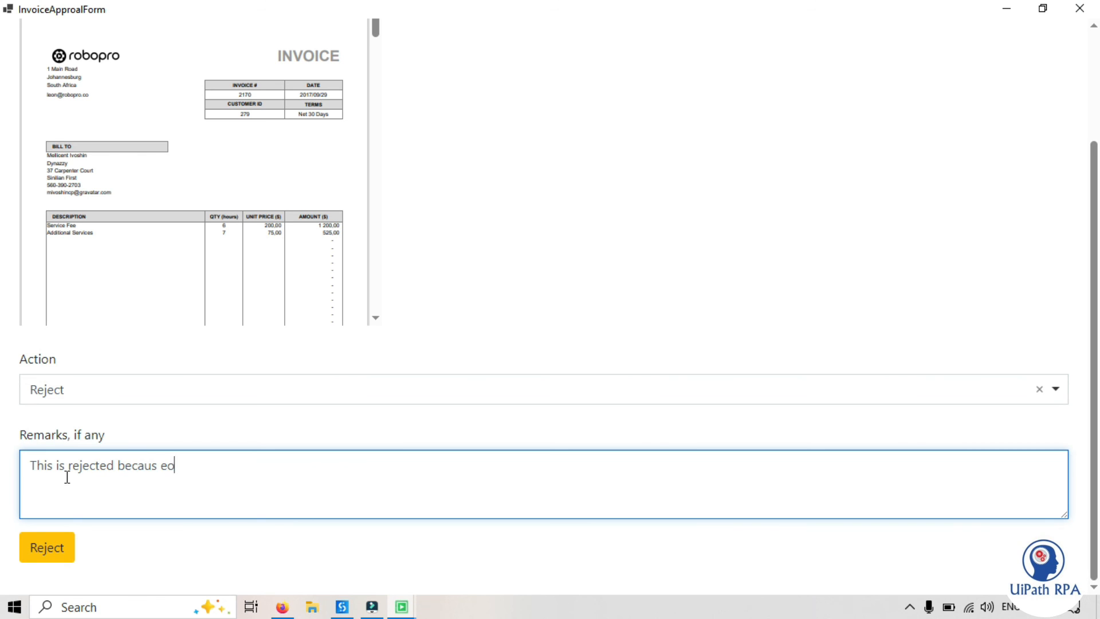
key("BackSpace")
key("BackSpace")
key("BackSpace")
type("e of Invoice Ampi")
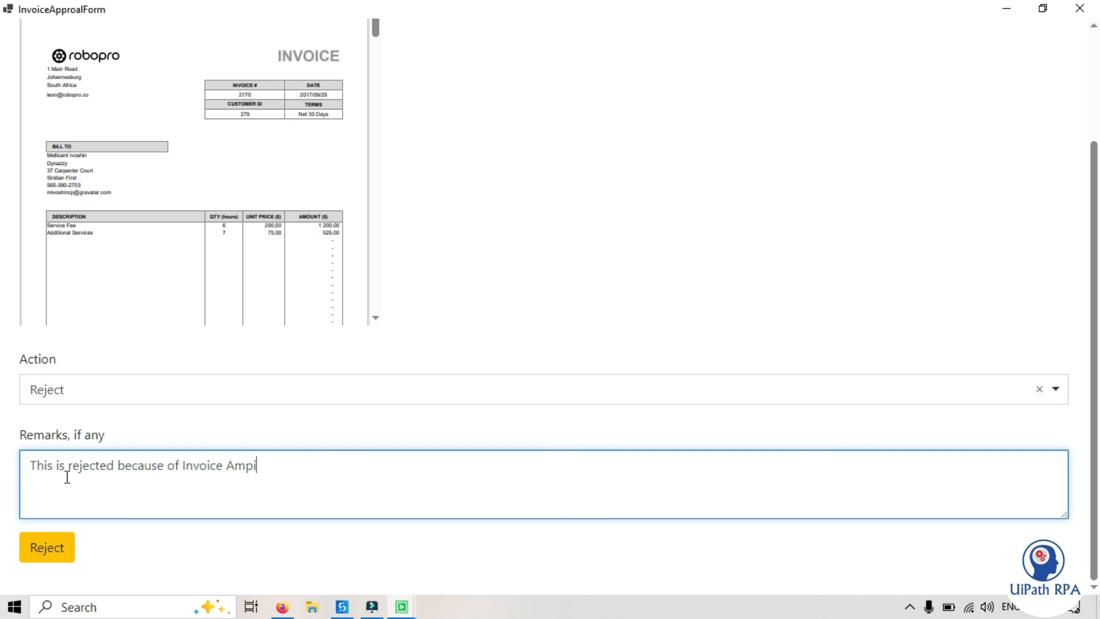
type("nt greatertha")
key("BackSpace")
key("BackSpace")
key("BackSpace")
type("than ")
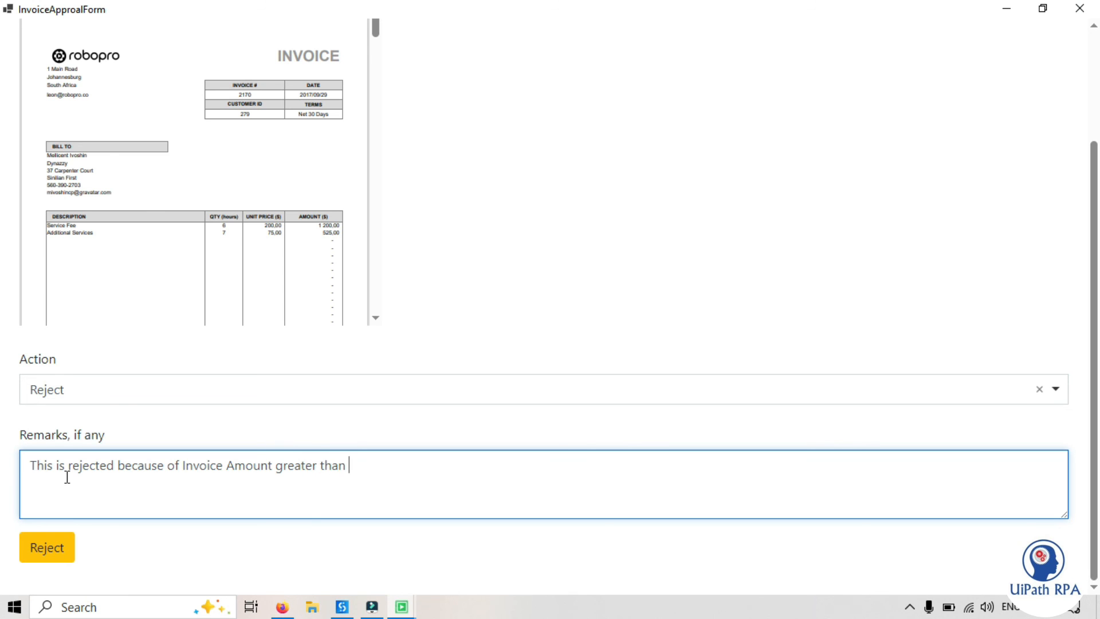
type("10")
type(" Lac")
left_click(111, 439)
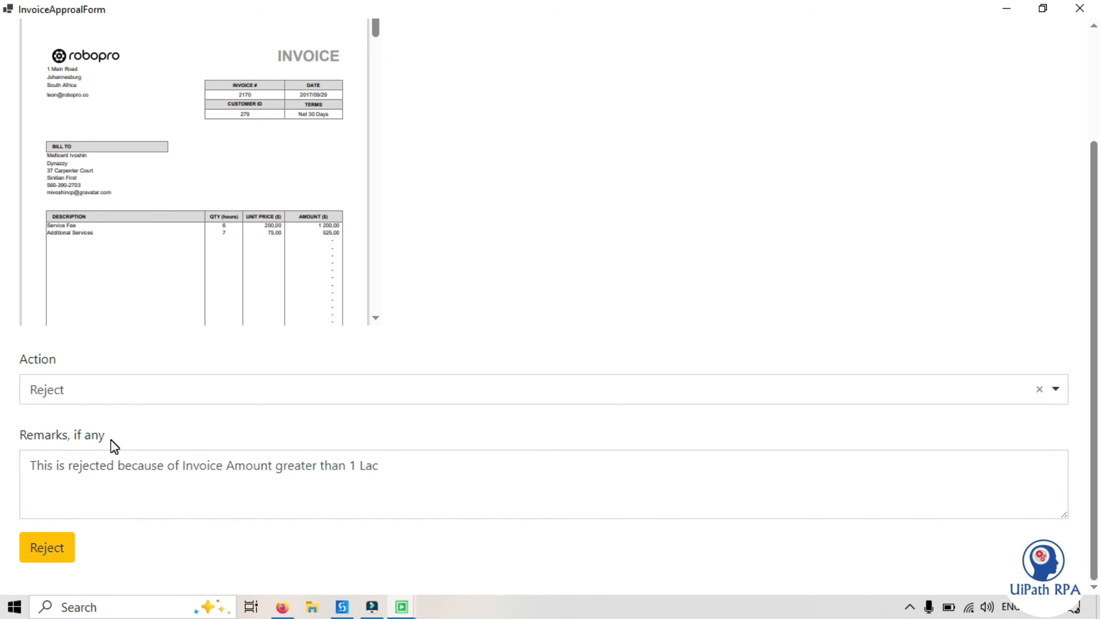
left_click(48, 548)
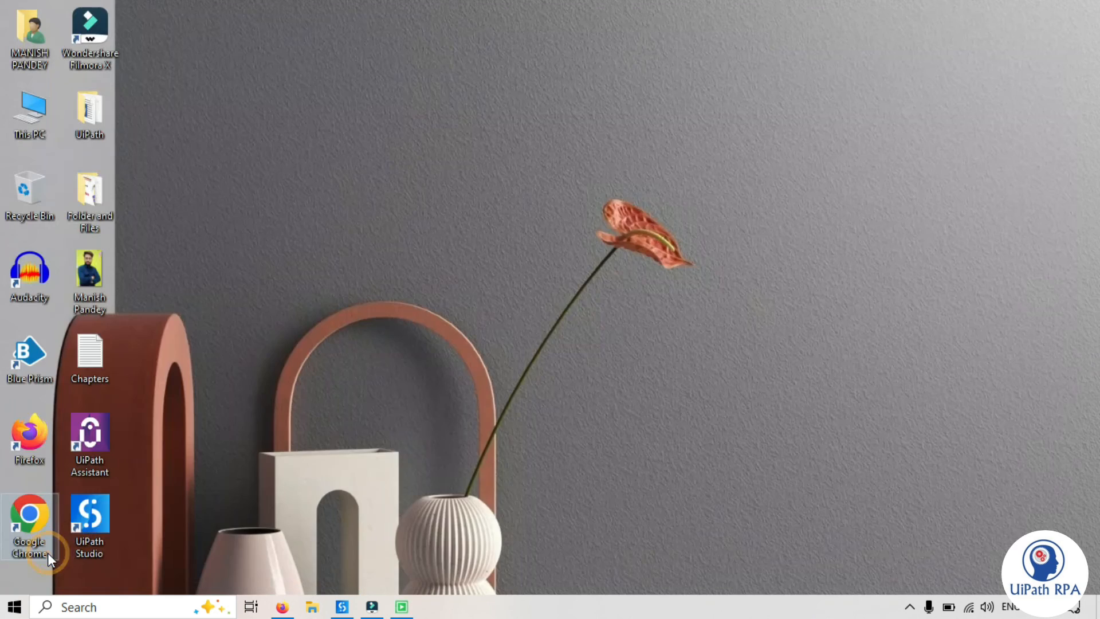